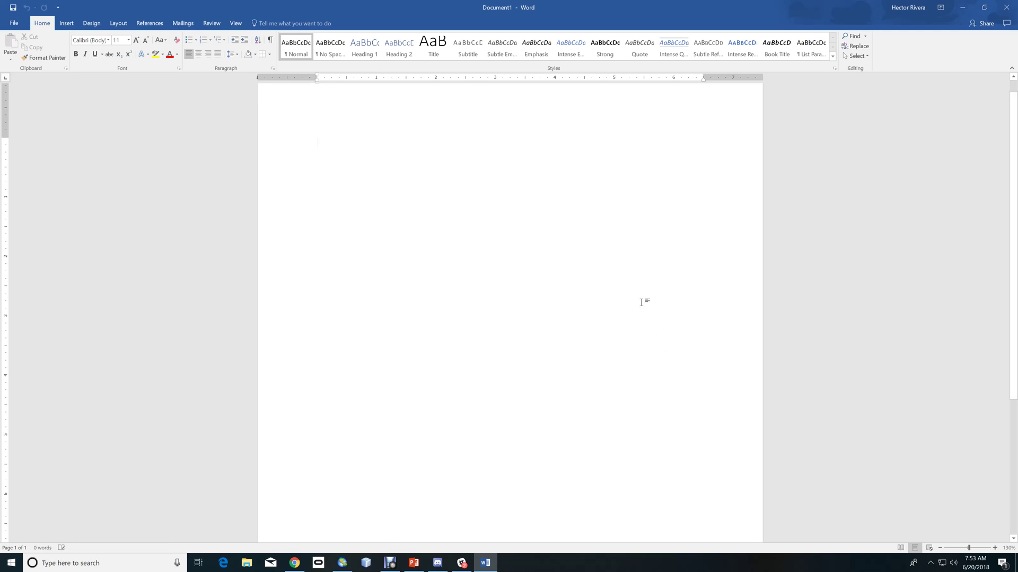
Step: Open the Source Manager with the citation style left at MLA, and start a new source of type Web site
left_click(149, 23)
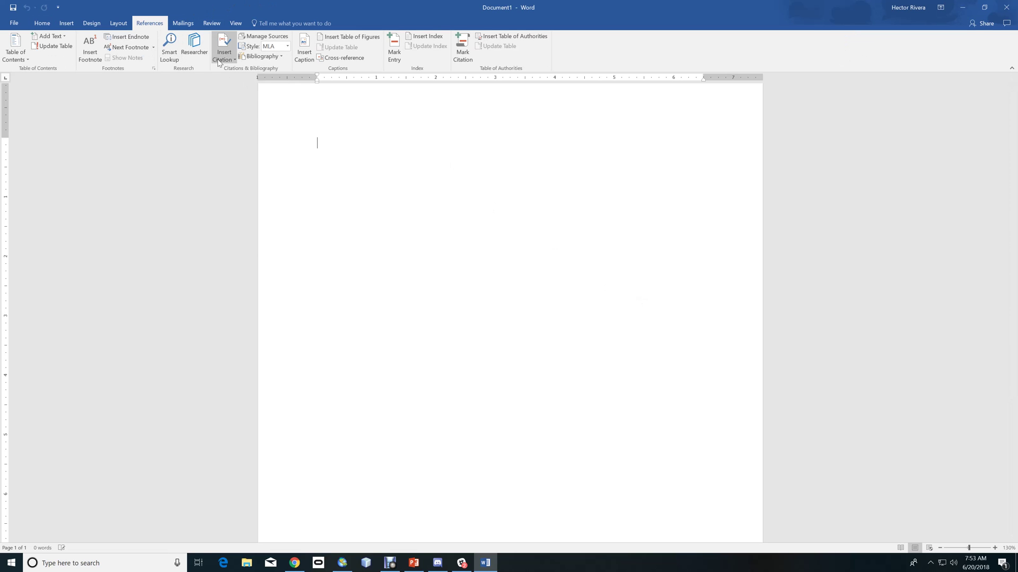
left_click(286, 47)
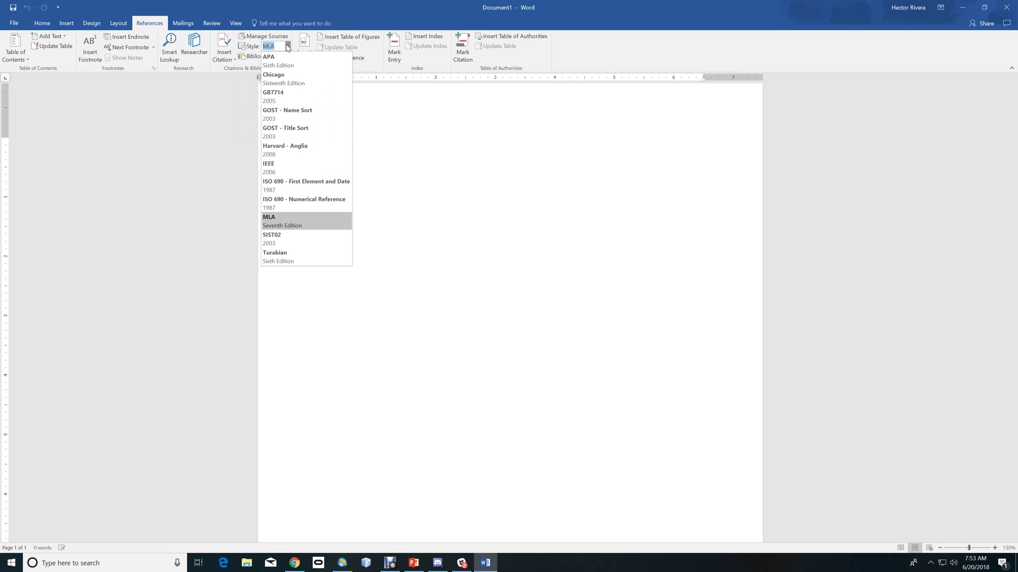
left_click(287, 47)
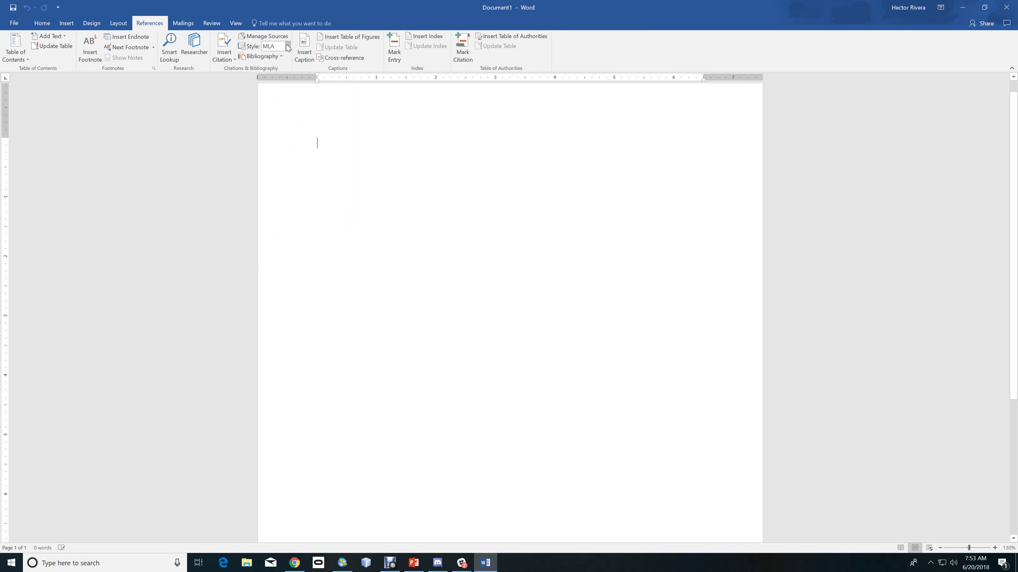
left_click(250, 39)
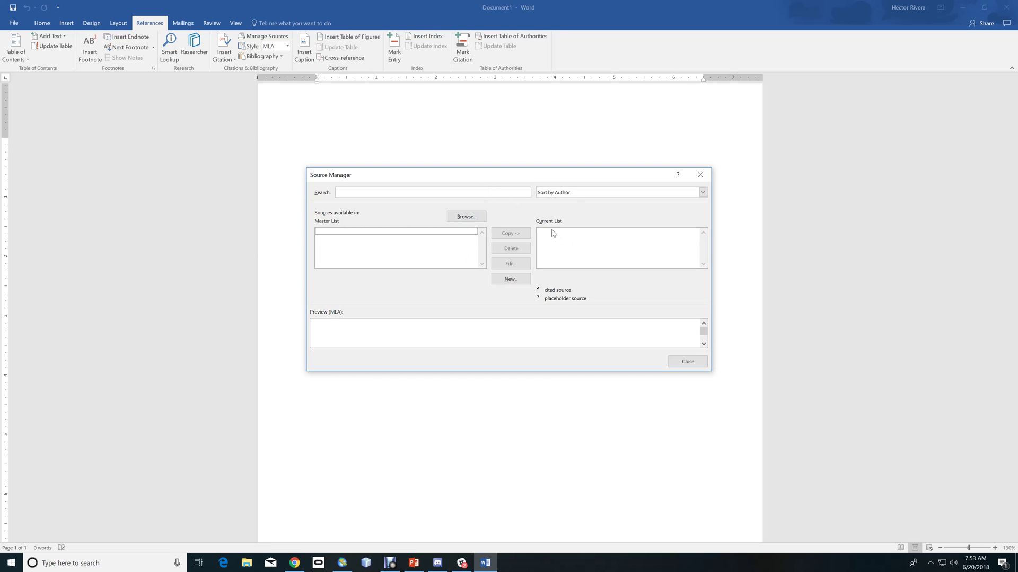
left_click(514, 280)
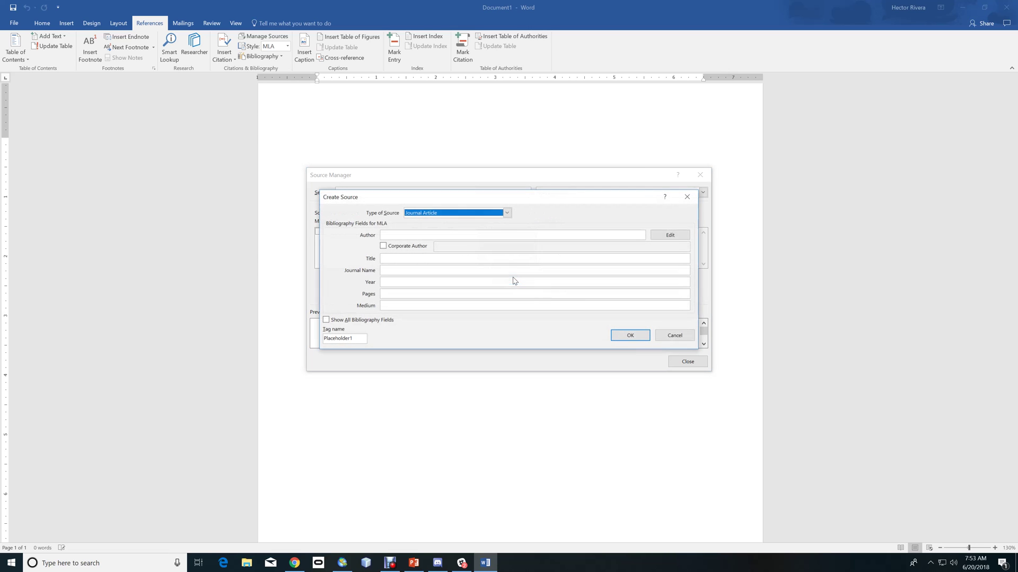
left_click(507, 214)
scroll(498, 229, "down", 2)
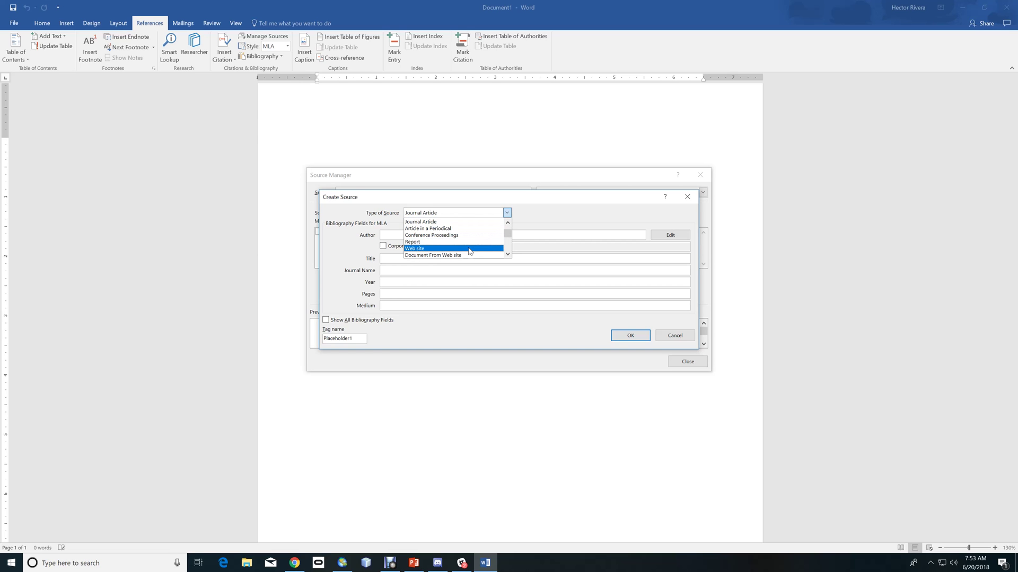
left_click(469, 249)
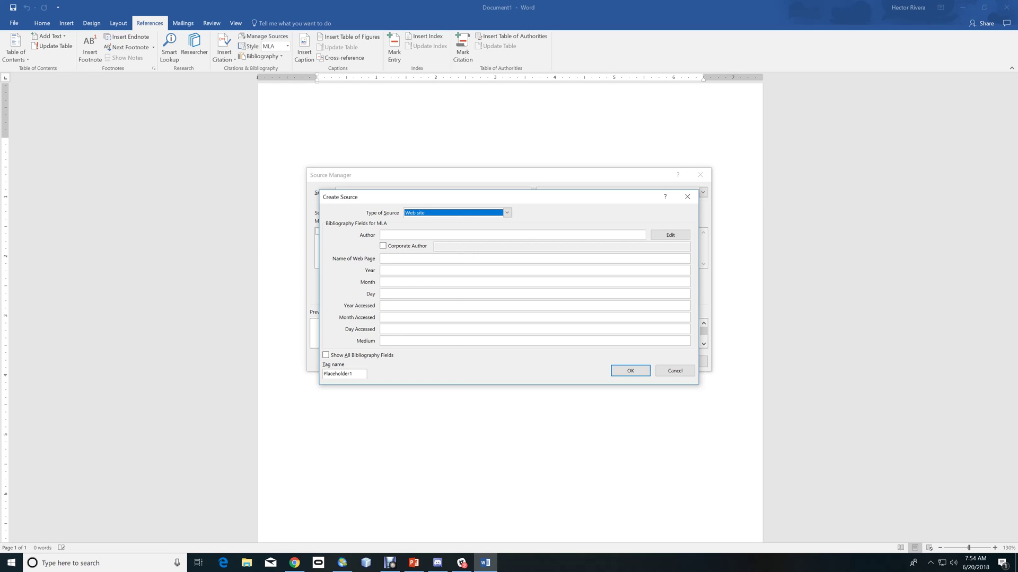
Step: Enter the author's name, last name first, and name the web page "Robotics is Evil"
left_click(403, 235)
type("Po")
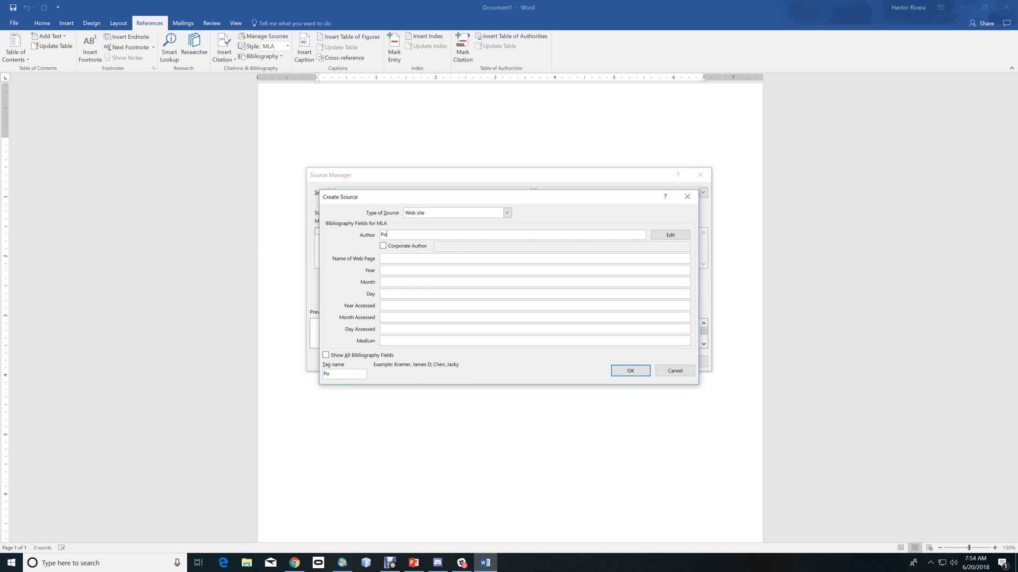
type("tter, Tom")
left_click(326, 356)
left_click(326, 378)
left_click(534, 259)
type("Robotics is Evil")
left_click(424, 236)
Step: Set the web page's publication date to year 2017, month March, day 20
left_click(419, 271)
type("2017")
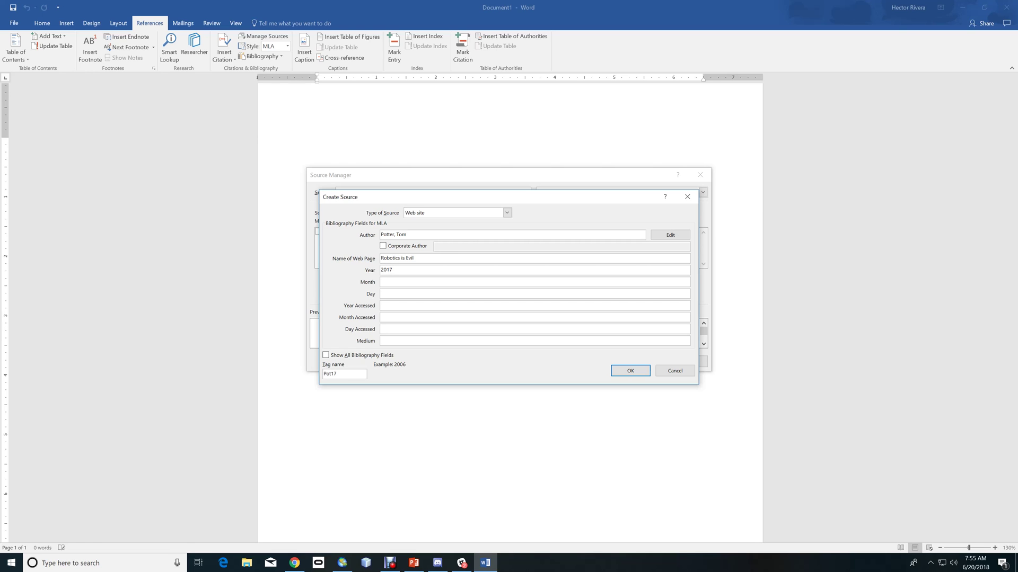
key("Tab")
type("March")
left_click(441, 293)
Step: Set the web page's access date to year 2018, month June, day 20
key("Tab")
type("2018")
key("Tab")
type("June")
key("Tab")
key("Tab")
Step: Check the full set of bibliography fields, hide the extra ones again, and save the "Robotics is Evil" source
left_click(325, 355)
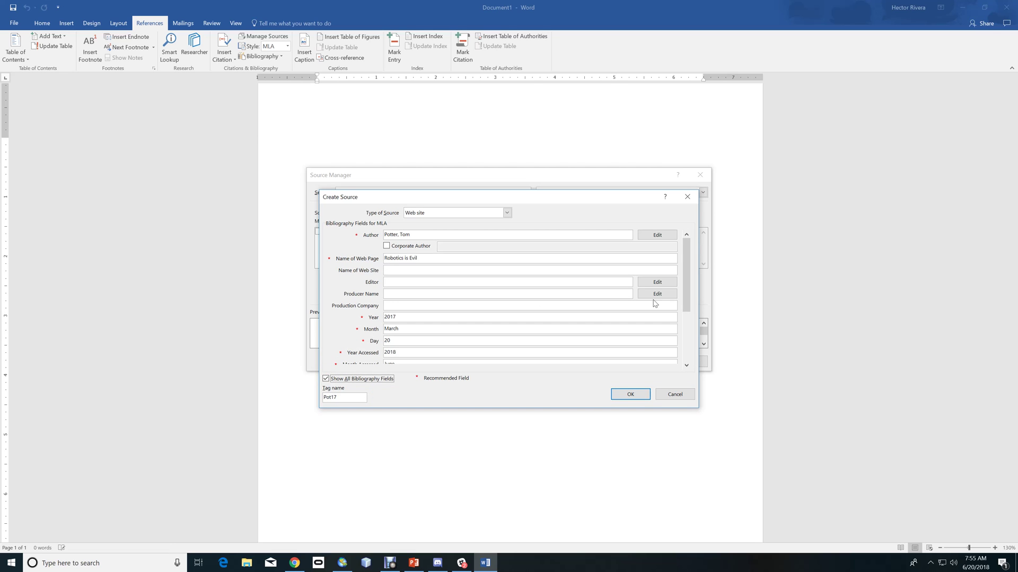
left_click_drag(687, 301, 687, 348)
left_click(327, 379)
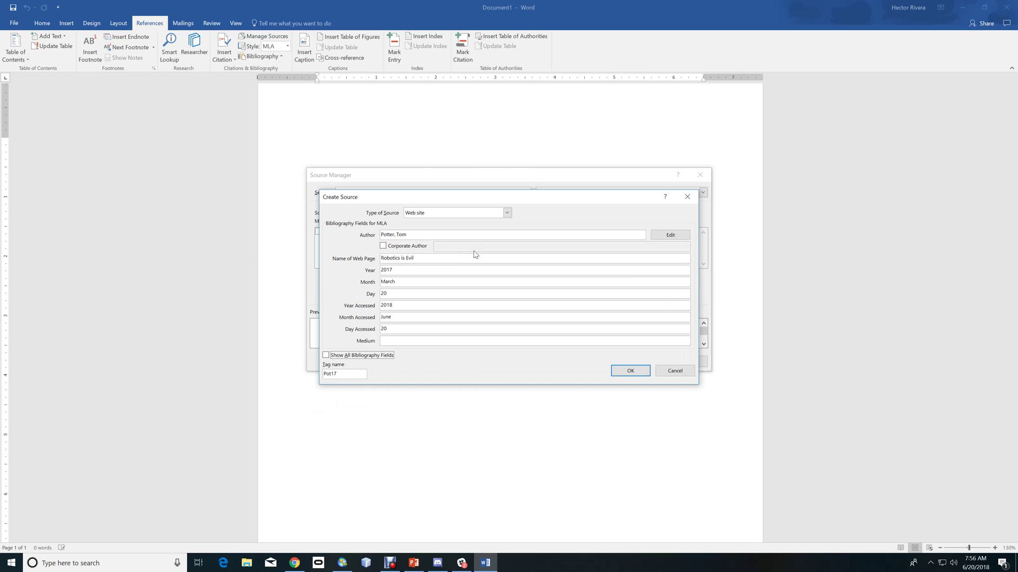
left_click(642, 371)
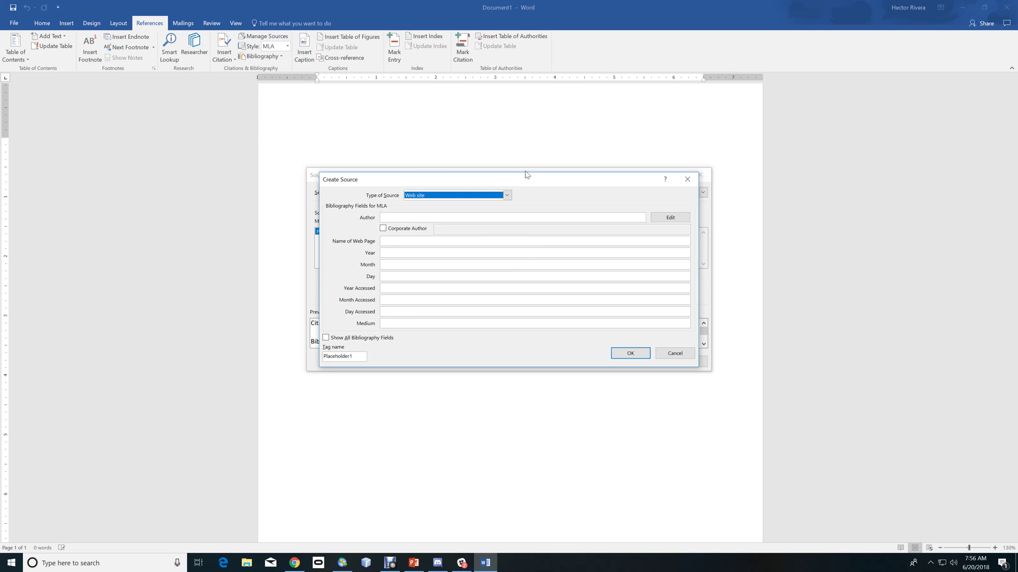
Step: Make the new source a Book and enter its author's name, last name first
left_click(507, 194)
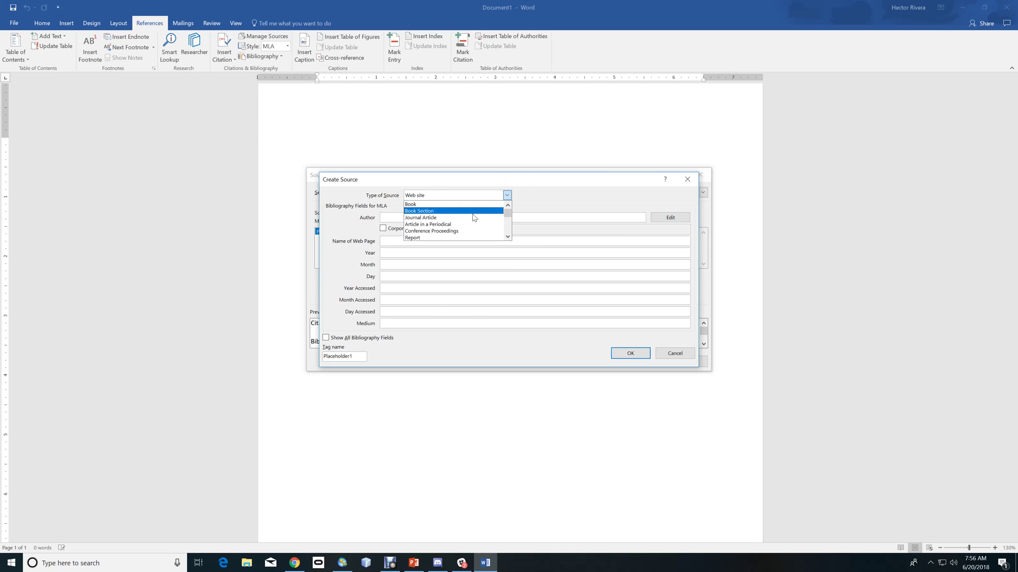
left_click(472, 209)
key("b")
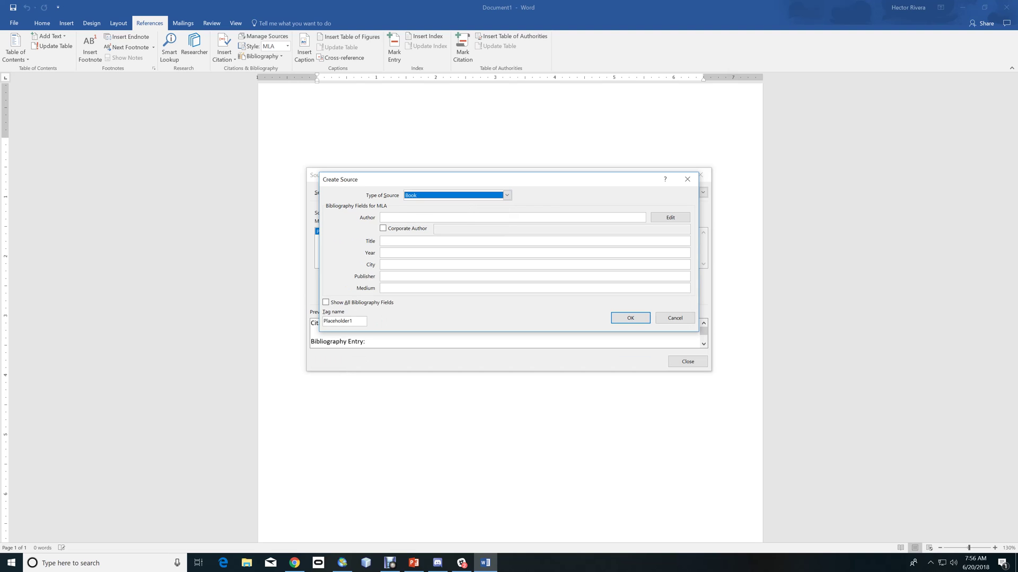
left_click(381, 217)
type("Rivera")
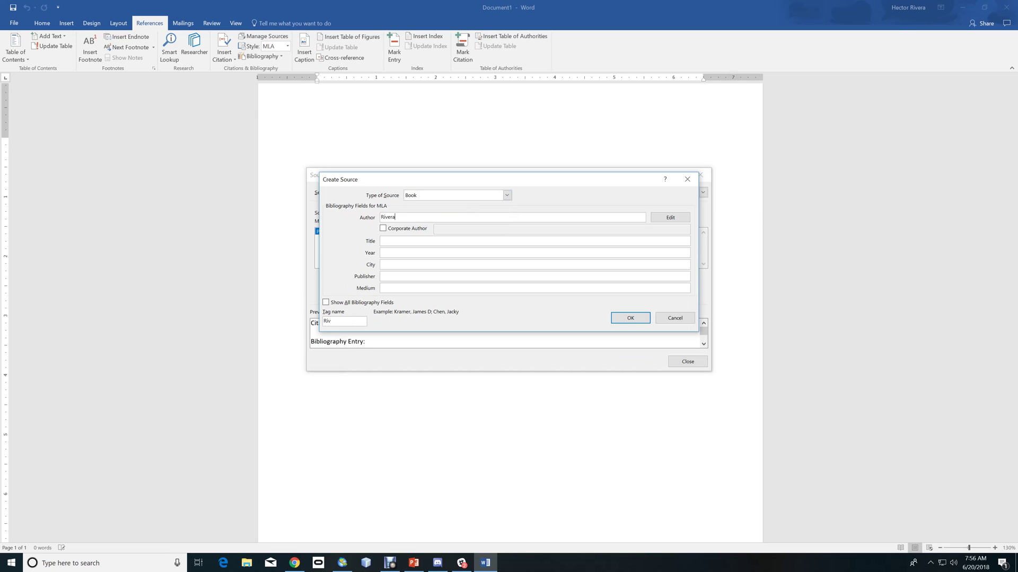
type(", Hector")
Step: Title the book "The Coming Singularity" and set its year to 2017
key("Tab")
key("Tab")
key("Tab")
type("The Coming Singularity")
left_click(381, 253)
type("2017")
Step: Fill in the book's city and Bantam publisher, set the medium to Hardcover, and save the source
left_click(431, 264)
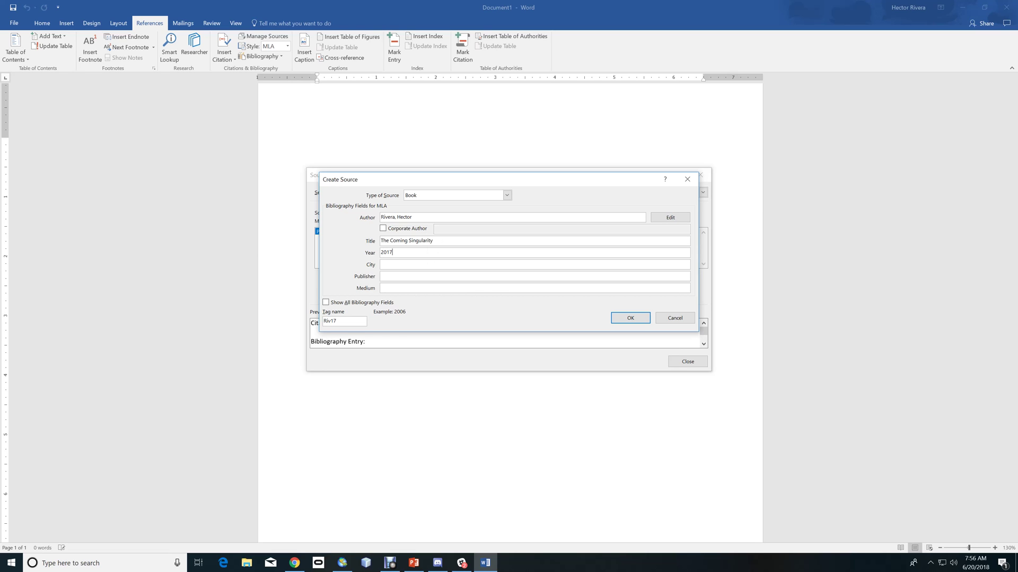
type("New Yr")
key("Tab")
type("Bantam Book")
key("Tab")
left_click(413, 276)
key("BackSpace")
key("BackSpace")
key("Tab")
type("Hardcover")
left_click(622, 319)
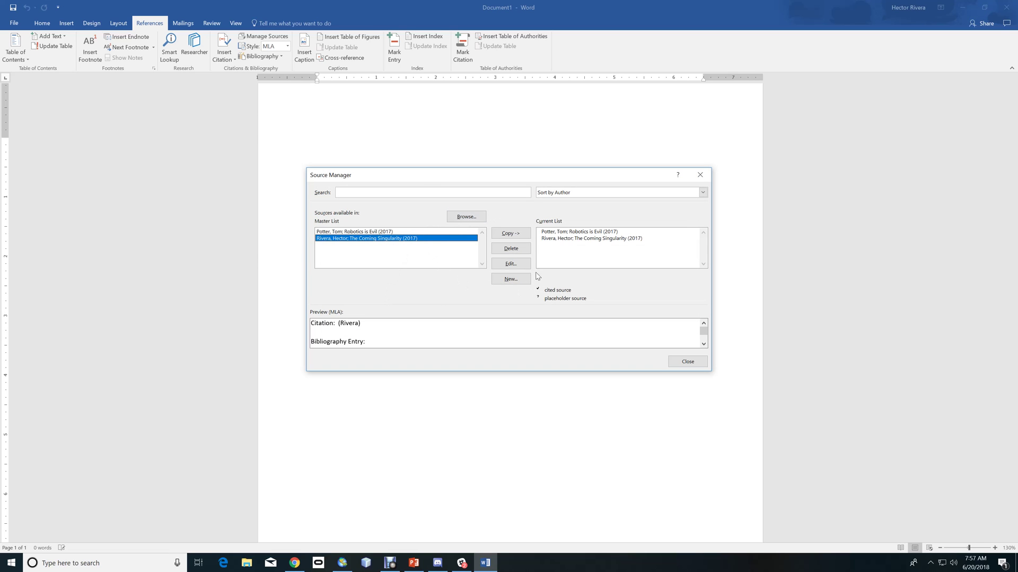
Step: Start another new source and set its type to Web site
left_click(519, 279)
left_click(506, 213)
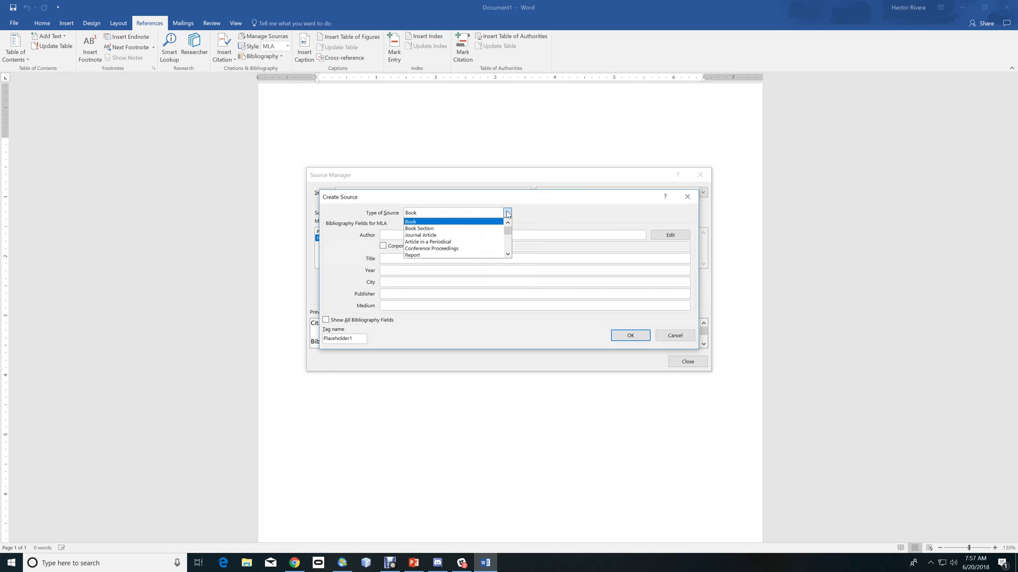
scroll(480, 233, "down", 1)
scroll(480, 233, "down", 1)
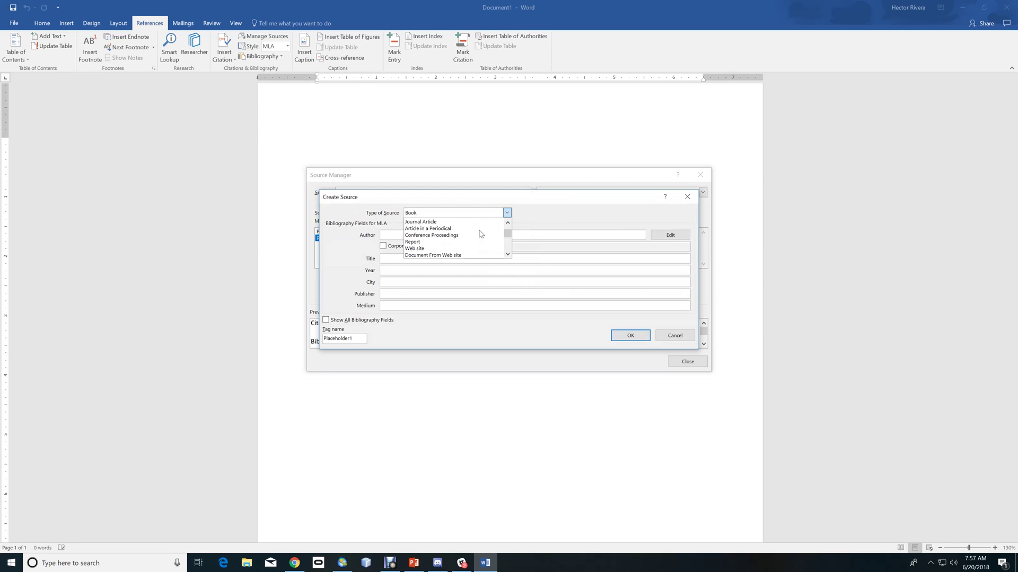
left_click(465, 249)
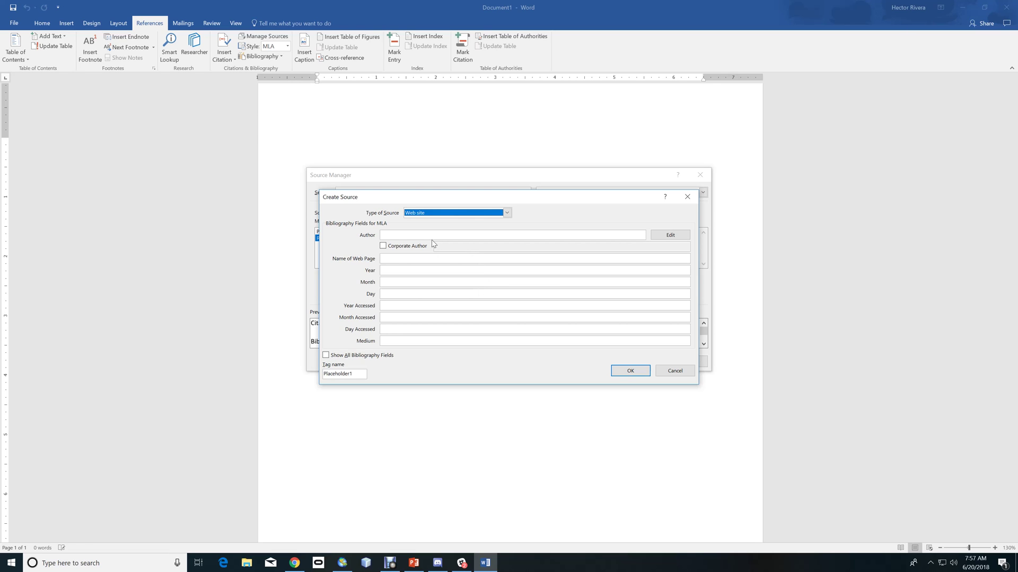
Step: Enter the author's name for this web site source and name the web page "Robotics are Great"
left_click(381, 235)
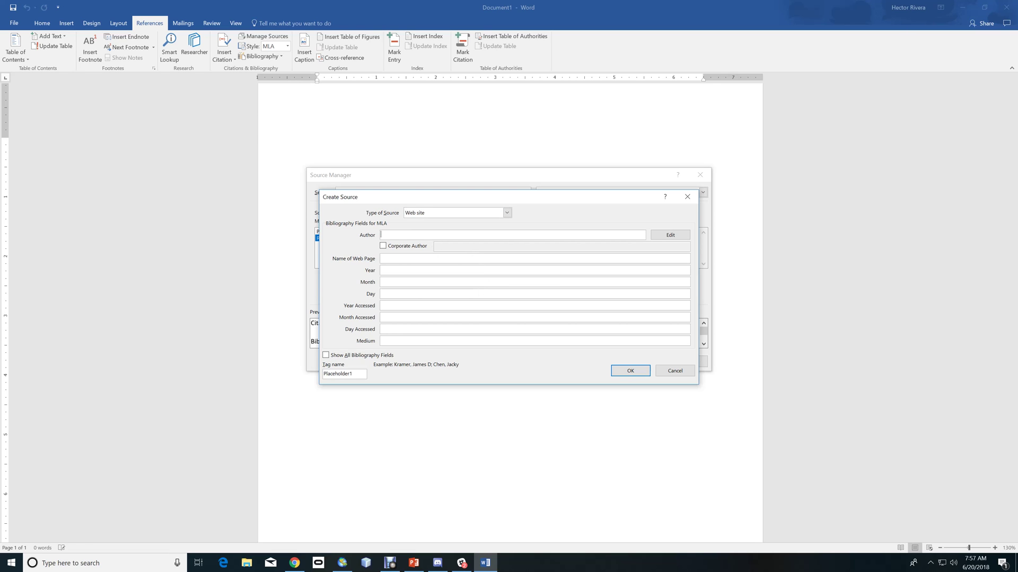
type("Lee, Harold")
left_click(380, 259)
type("Robotic")
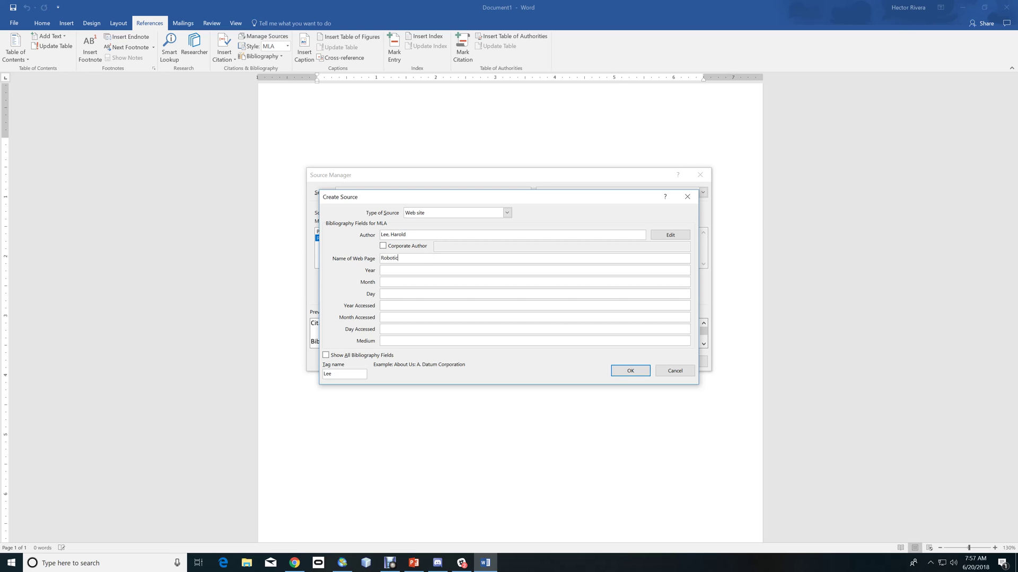
type("s are Great")
Step: Set the publication date of "Robotics are Great" to year 2018, month June, day 20
left_click(381, 271)
type("2018")
key("Tab")
type("June")
key("Tab")
key("Tab")
Step: Set the access date to year 2018, month June, day 18, and save the "Robotics are Great" source
type("2018")
left_click(381, 317)
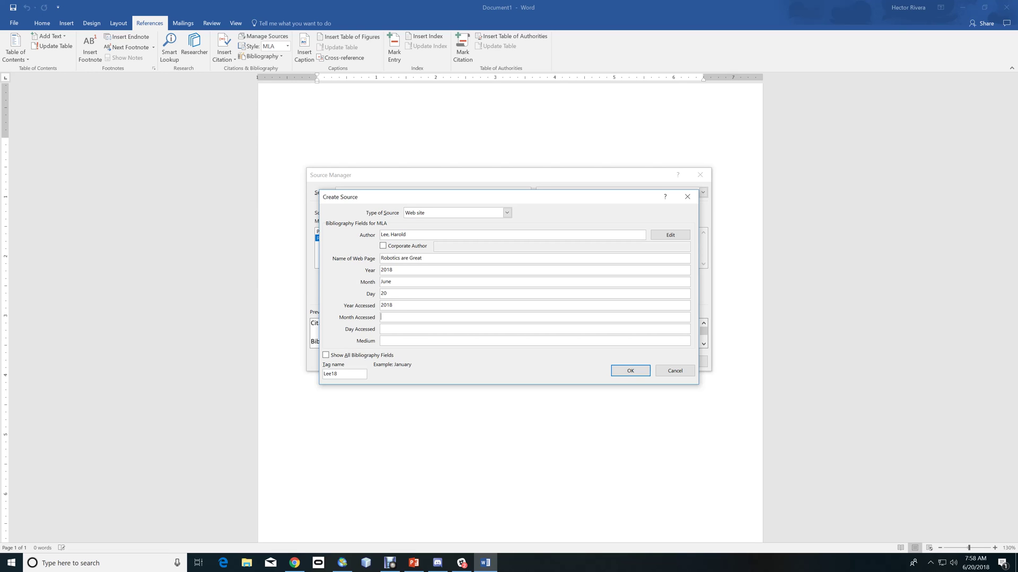
type("June")
left_click(399, 328)
type("18")
key("Tab")
left_click(649, 371)
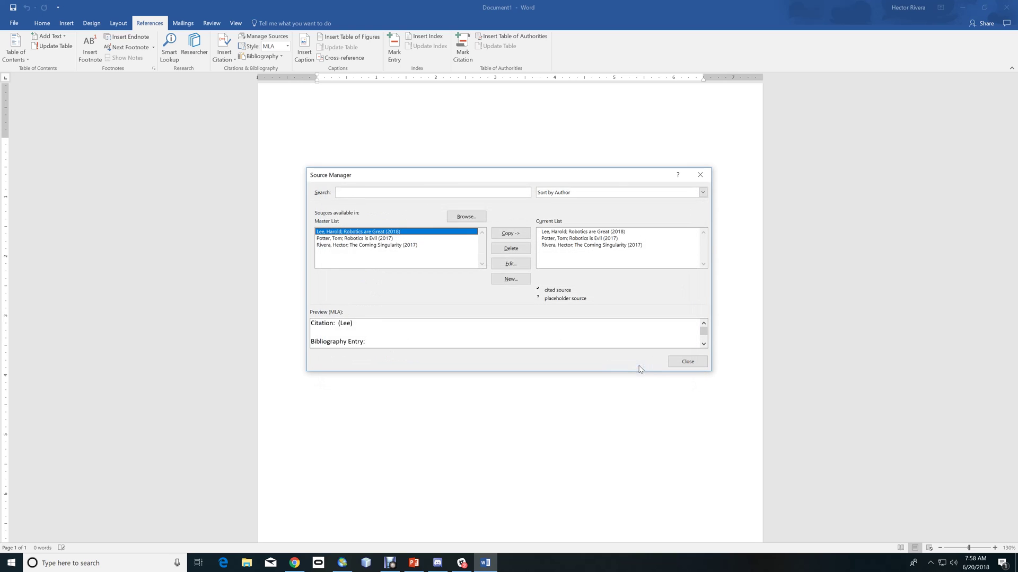
Step: Reopen the "Robotics is Evil" source from the master list to review its fields, and close it without edits
left_click(376, 239)
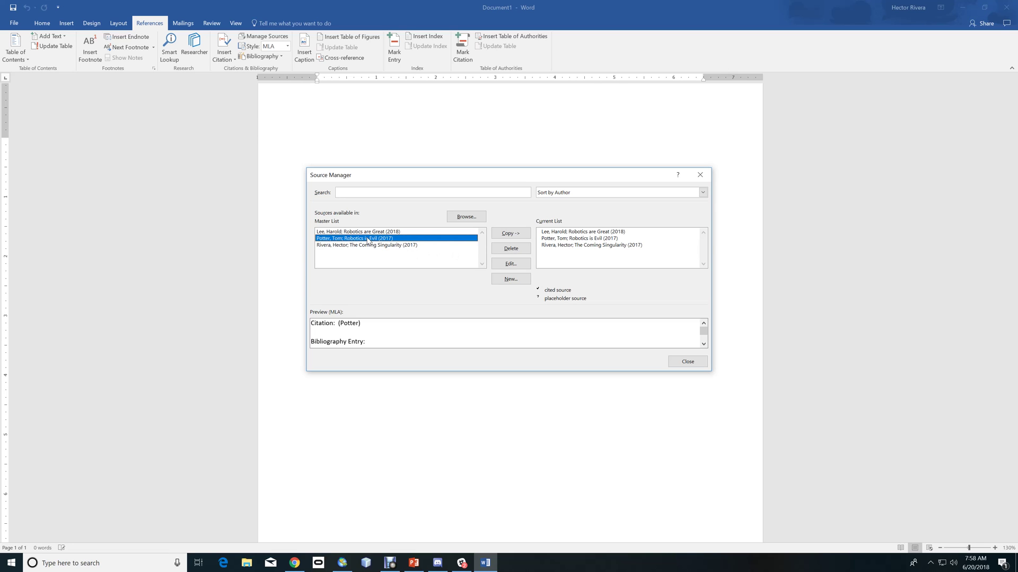
left_click(509, 263)
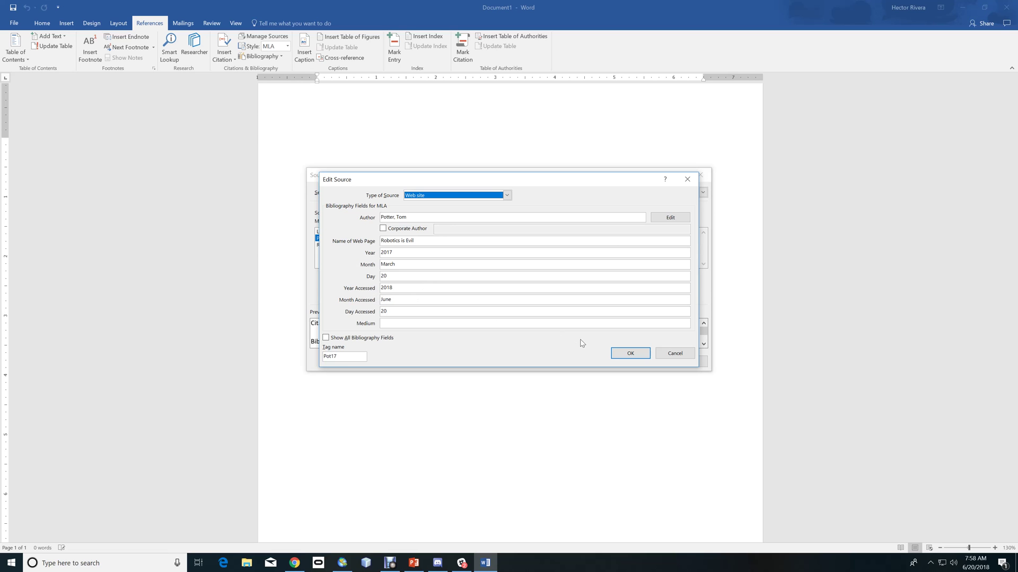
left_click(626, 355)
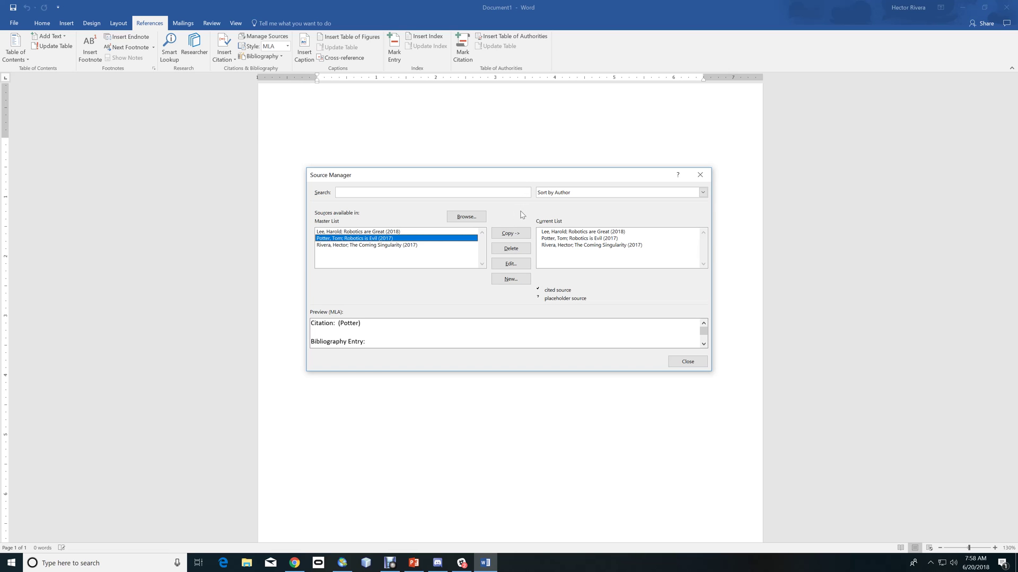
Step: Start a new Book source and enter its author's name, last name first
left_click(510, 279)
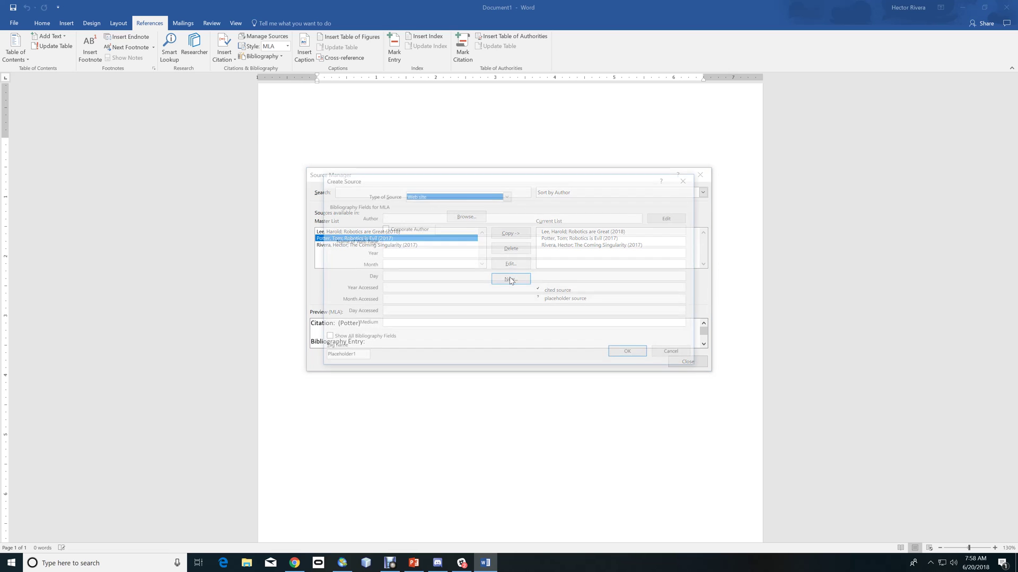
left_click(507, 195)
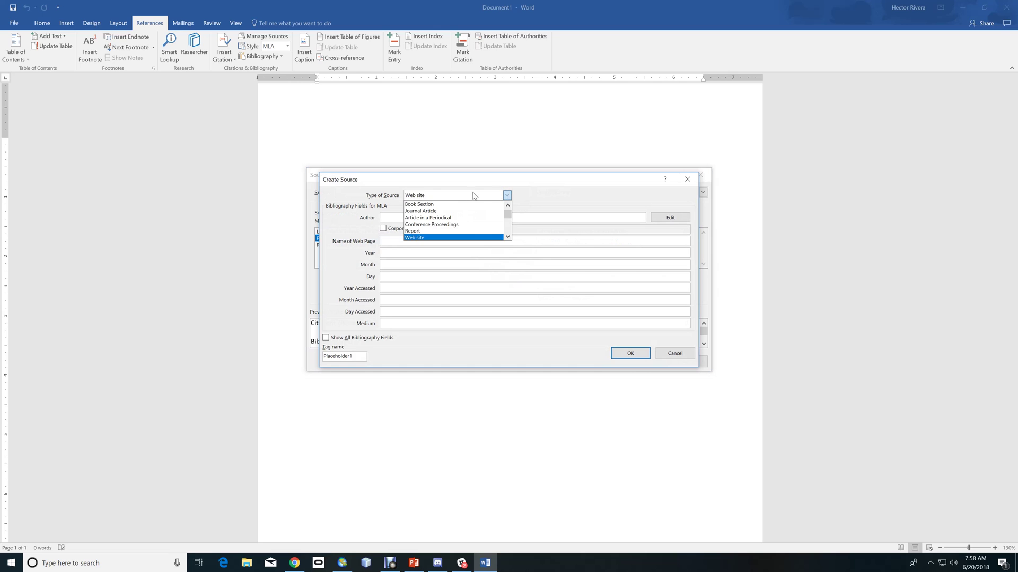
scroll(480, 206, "up", 1)
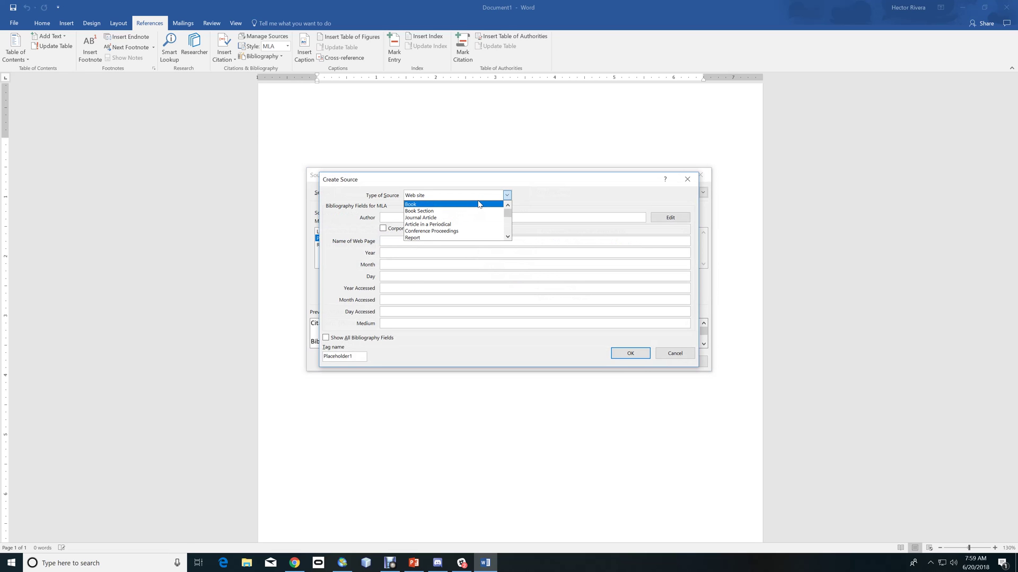
left_click(479, 205)
left_click(449, 217)
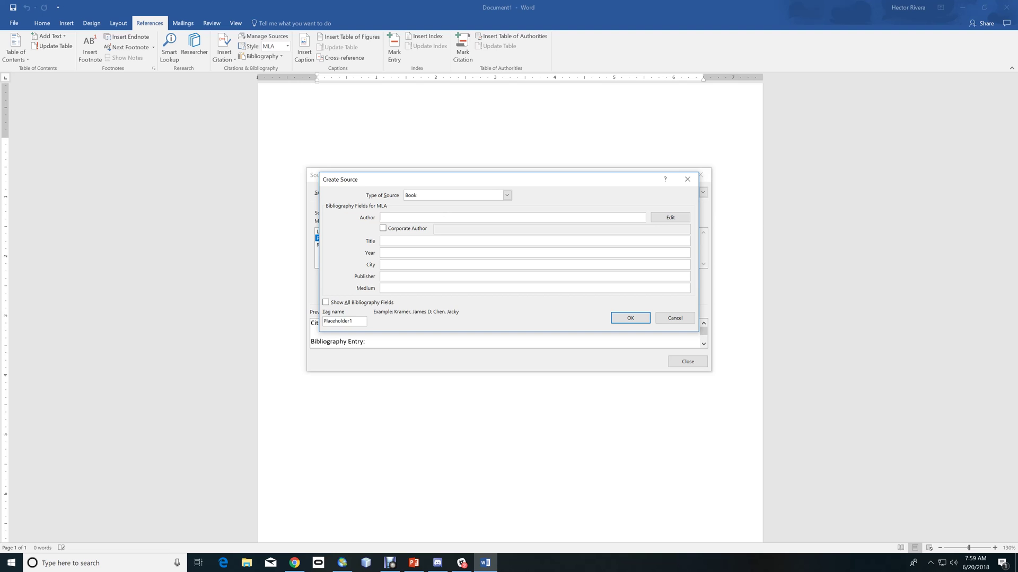
type("Davis, John")
Step: Title the book "Robotics and Employment in The Future"
key("Tab")
type("The")
key("BackSpace")
key("BackSpace")
key("BackSpace")
type("Robt")
type("otics and ")
type("Employment")
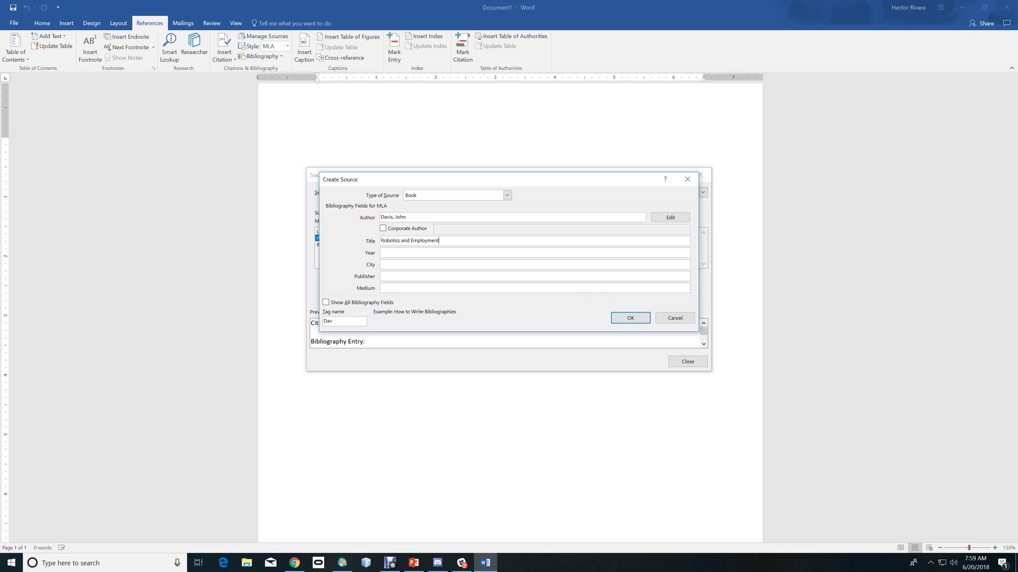
type("in the")
key("BackSpace")
key("BackSpace")
key("BackSpace")
type("Thg")
type(" Future")
Step: Set the book's year to 2016 and its city to Los Angeles
key("Tab")
type("2016")
key("Tab")
type("Lods")
type("An")
type("geles")
Step: Enter Harper as the publisher and Kindle as the medium, and save the book source
key("Tab")
type("Haopr")
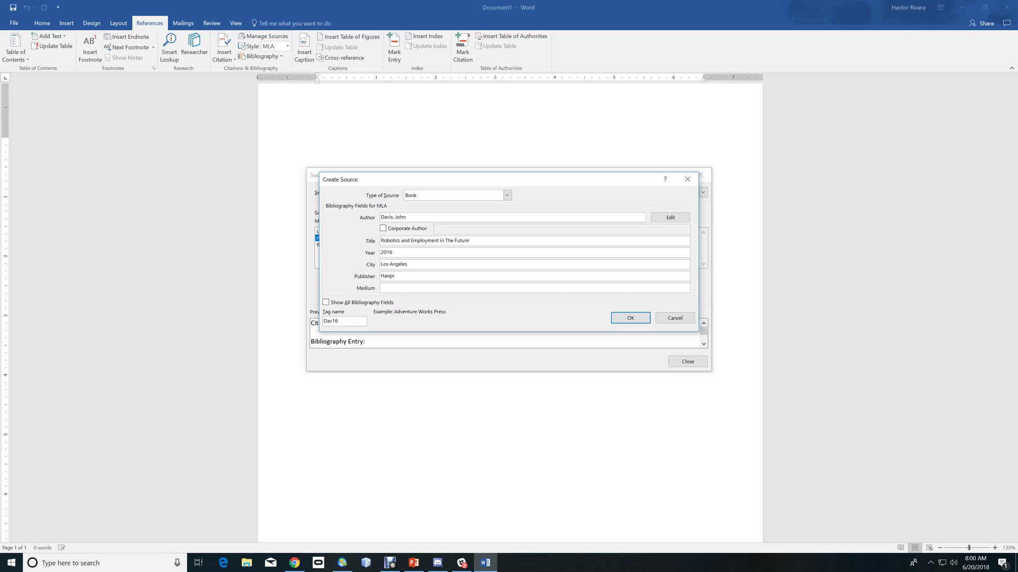
key("BackSpace")
type("rper")
key("Tab")
type("Kindle")
left_click(639, 318)
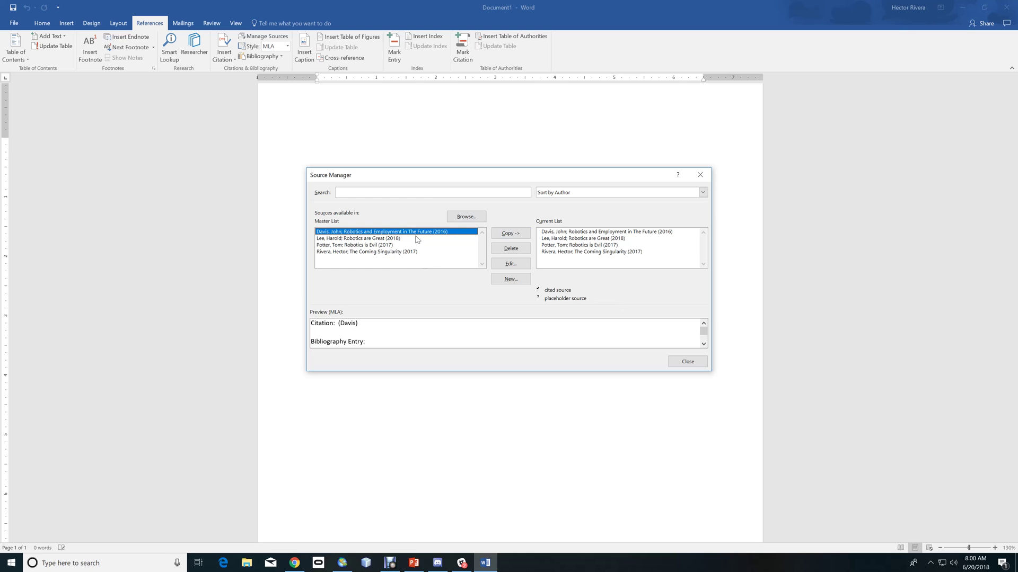
Step: Select "The Coming Singularity" in the document's current list of sources
left_click(587, 252)
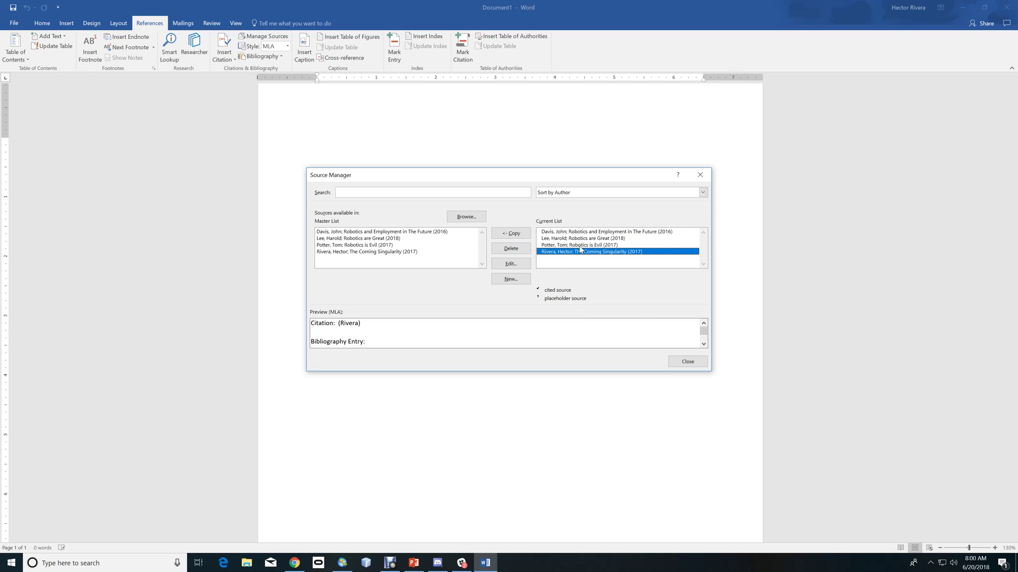
Step: Close the Source Manager and fill the first paragraph with about three lines of random placeholder text
left_click(700, 364)
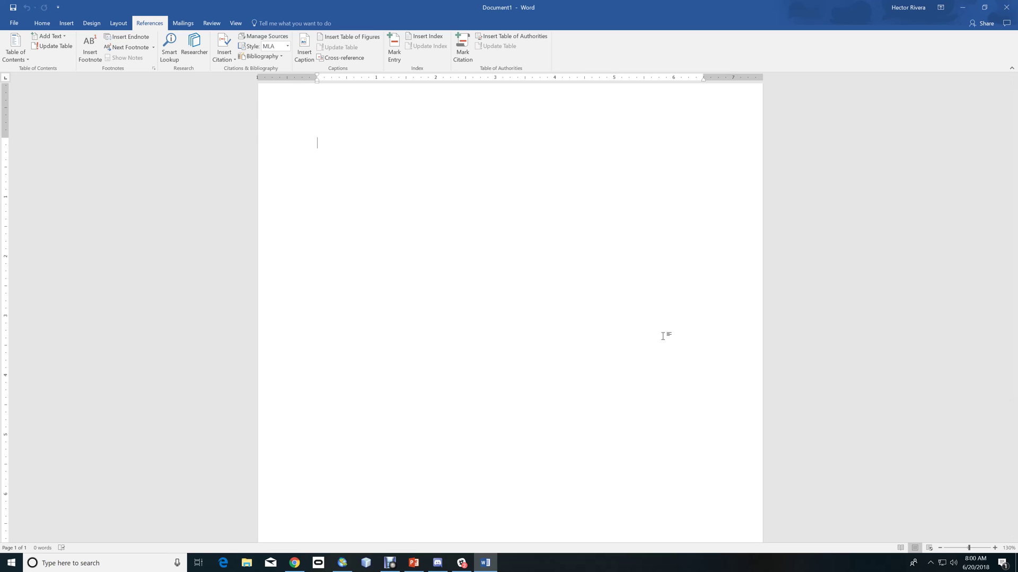
type("Kjdsa kflaslj alkj lakjalkj alkj aflkajf lkasj lk")
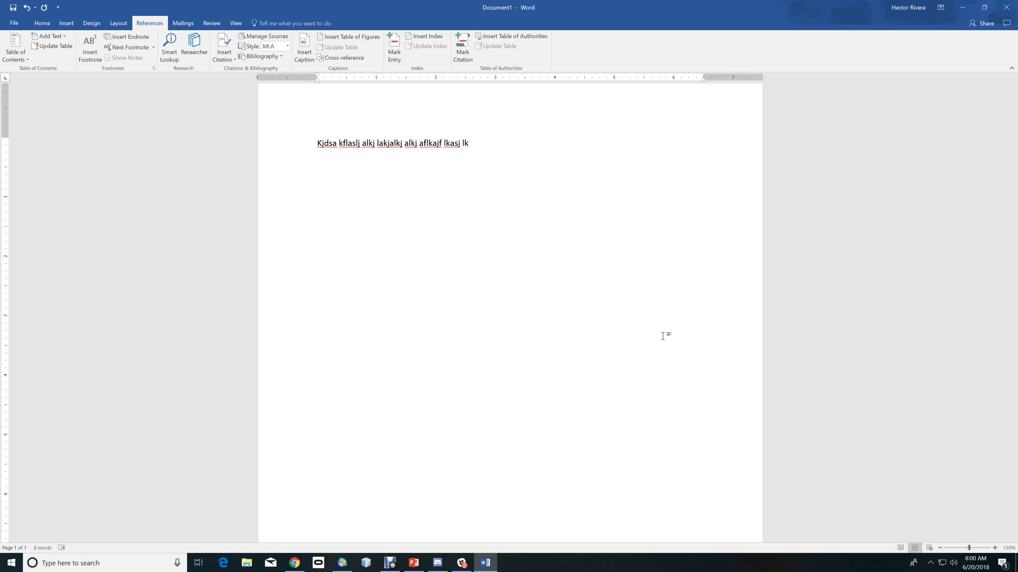
type("jds aj lkdas kladsjkldasjakldsja")
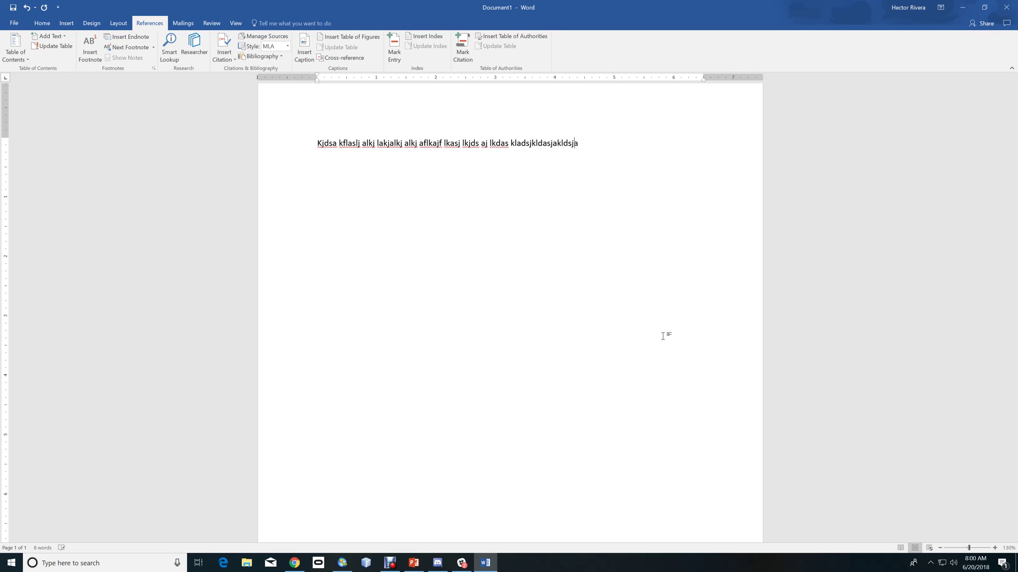
type("dklsj adklsjdakljdaskljdakljd askljdas lkjads kljad slkjdf lkadjfs lkdafjs lad")
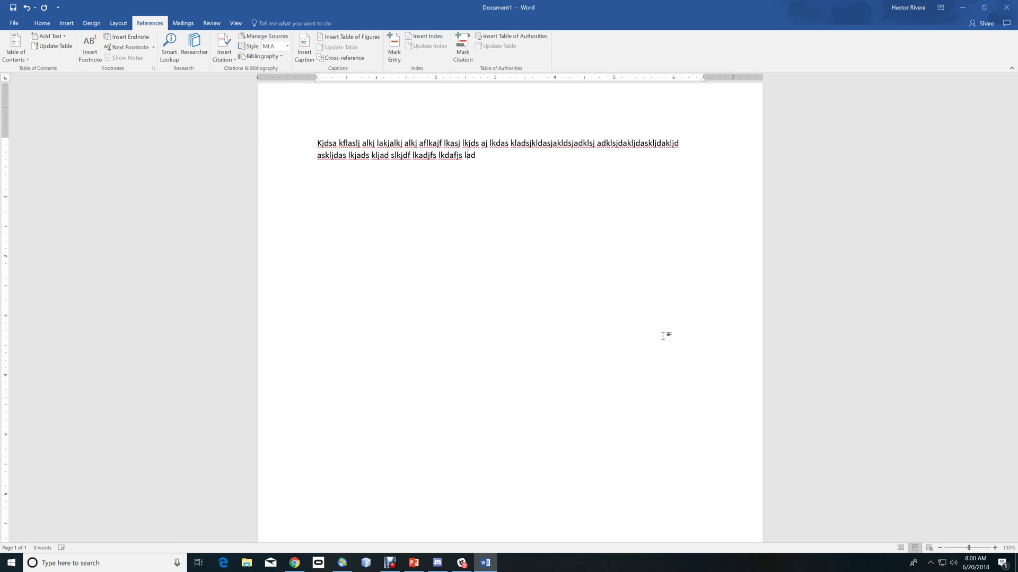
type("sj ladfj fjadskfj aklsdjkladsjkl  lk")
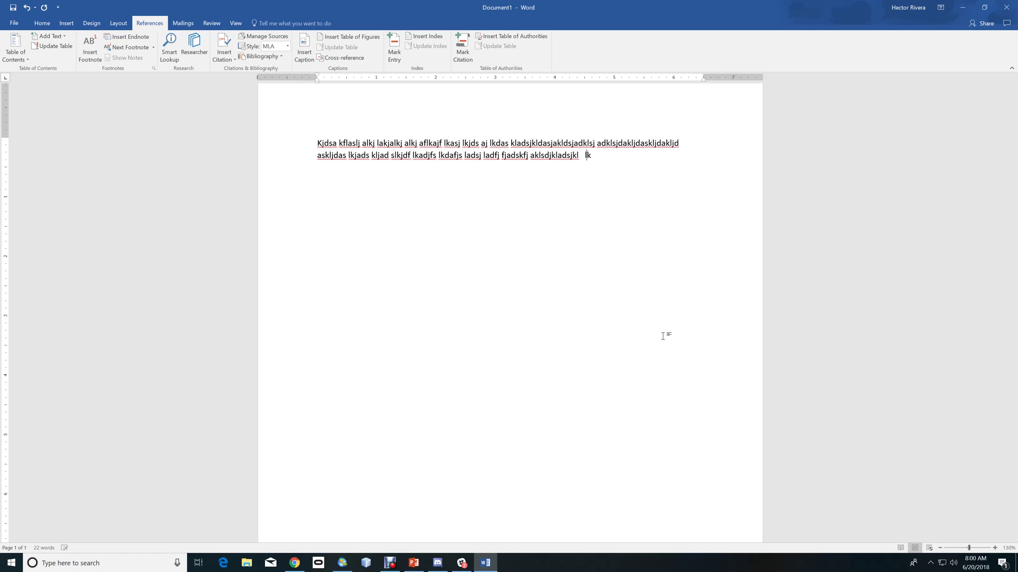
type("asdjf ladskfj ladksj dalskj adsflk las   alsdfjalsdk fjadskljf")
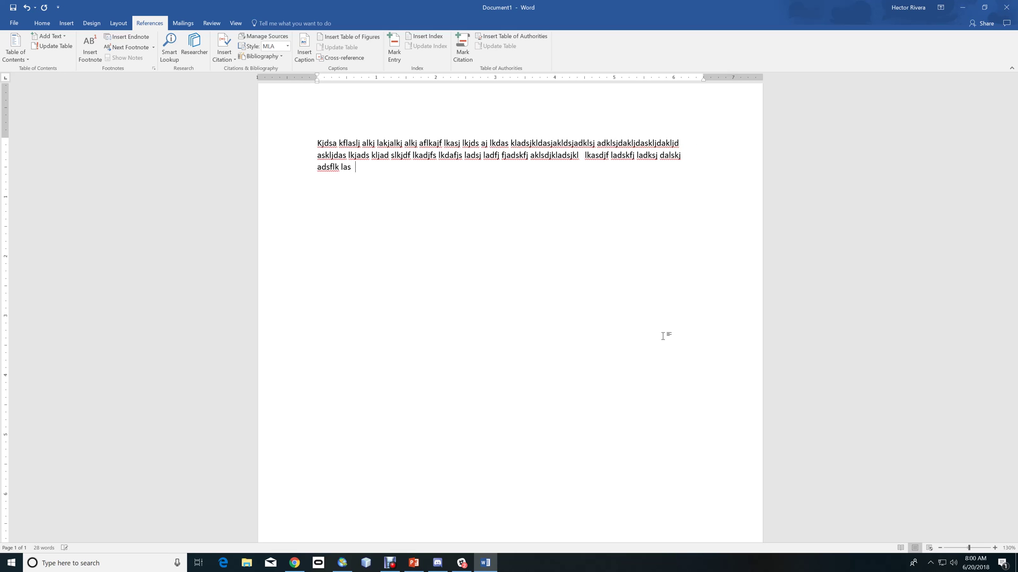
Step: Add three more paragraphs of random placeholder text below the first one
key("Return")
type("Lasdjfajsdl alksj flk")
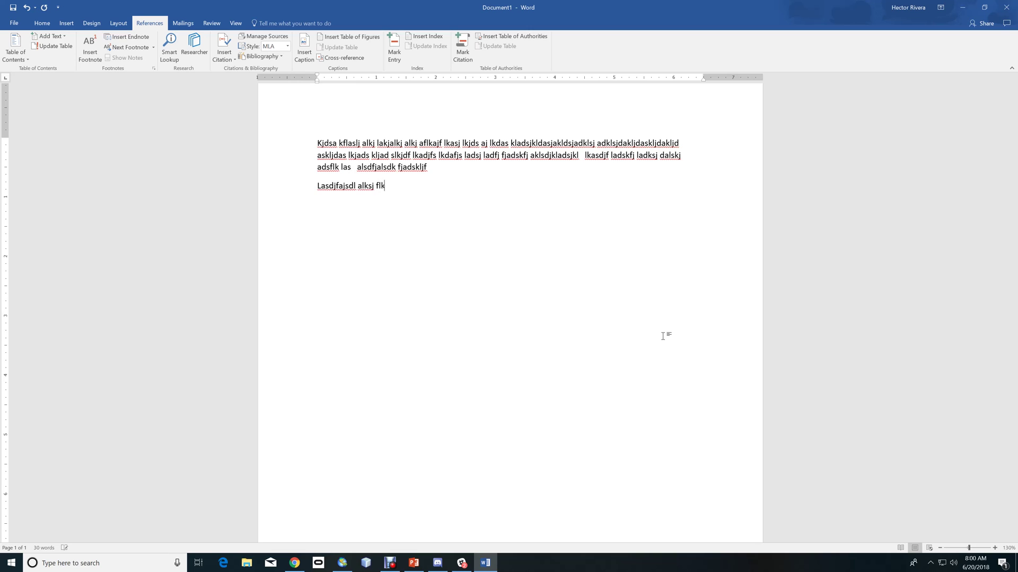
type("j lka fla ladsj lkadj lakdsj ladsj ladksj ladsj flj adsfllkaj")
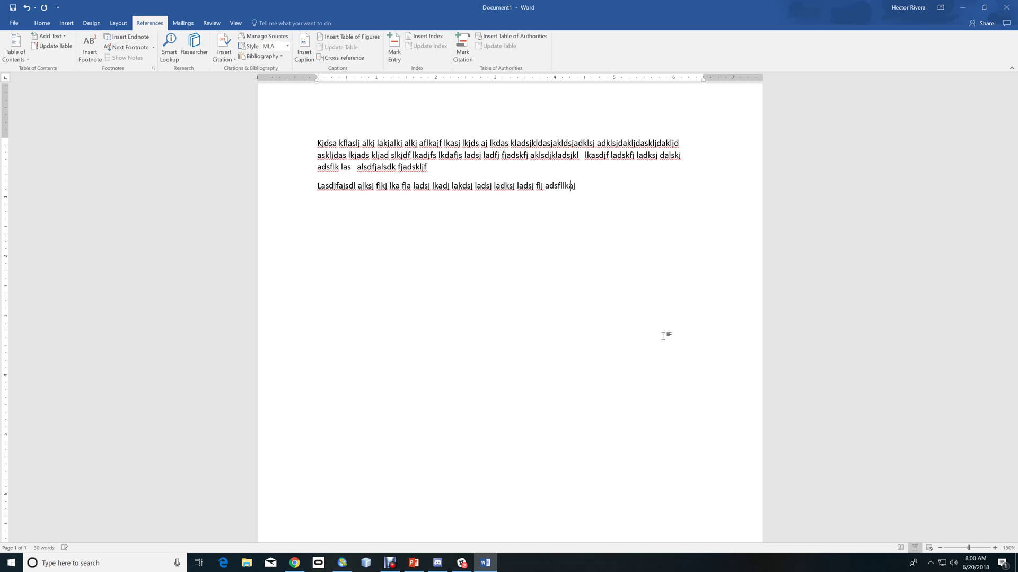
type(" lsdj lafsj lkfj adslk djsalkj flkadsj lads l jdfl jafds ajdfs jl;")
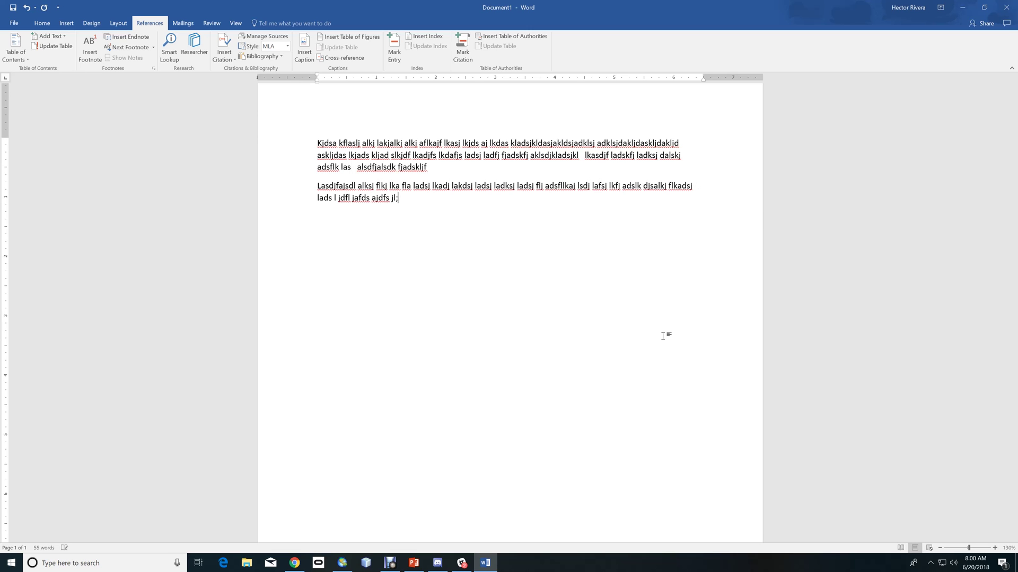
key("Return")
type("Lasdfadslkjadslk adslk aldksfjadsjkfadslkj adskl lkfj adsjldafs alfj al\\|")
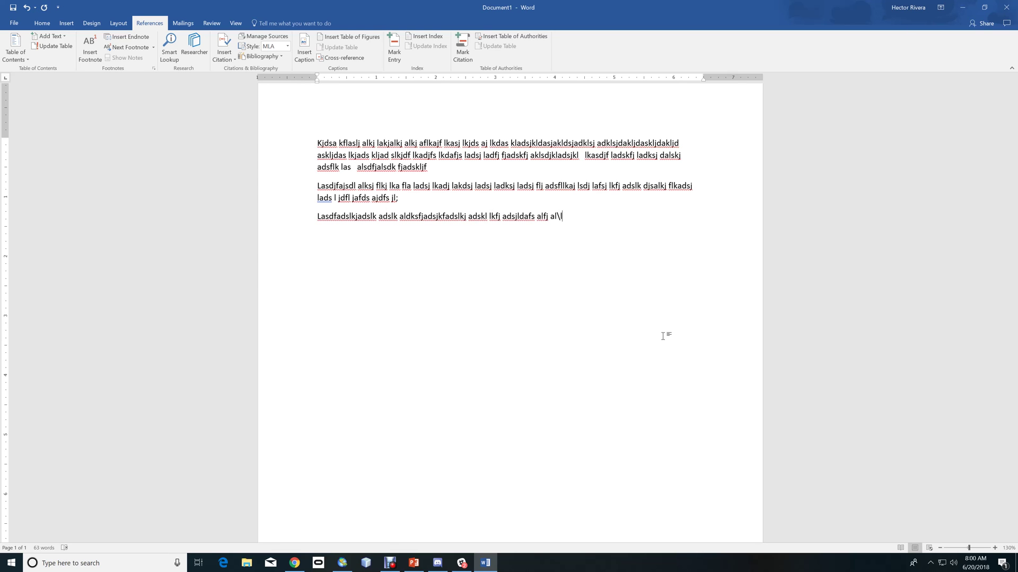
key("Return")
type("Lkasdfaklsdf lkasd lj afdsljadsfjladfs")
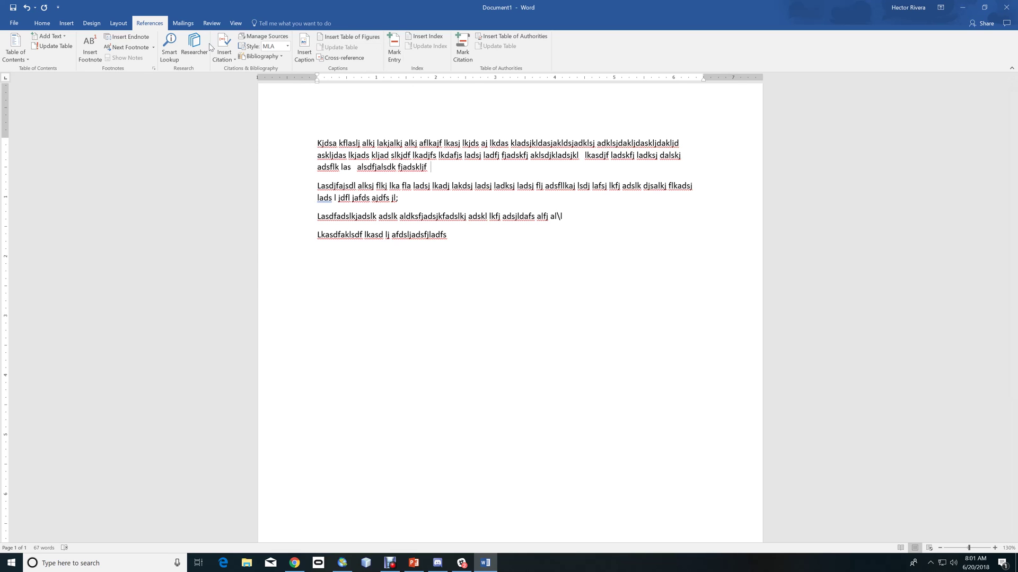
Step: Insert citations for "The Coming Singularity" at the end of the first paragraph and "Robotics is Evil" at the end of the second
left_click(228, 58)
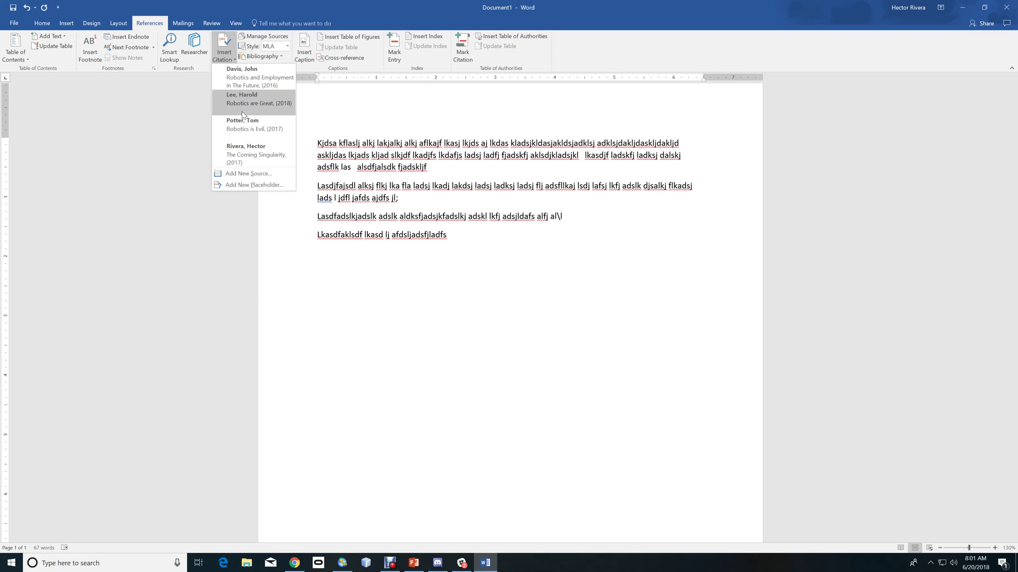
left_click(244, 147)
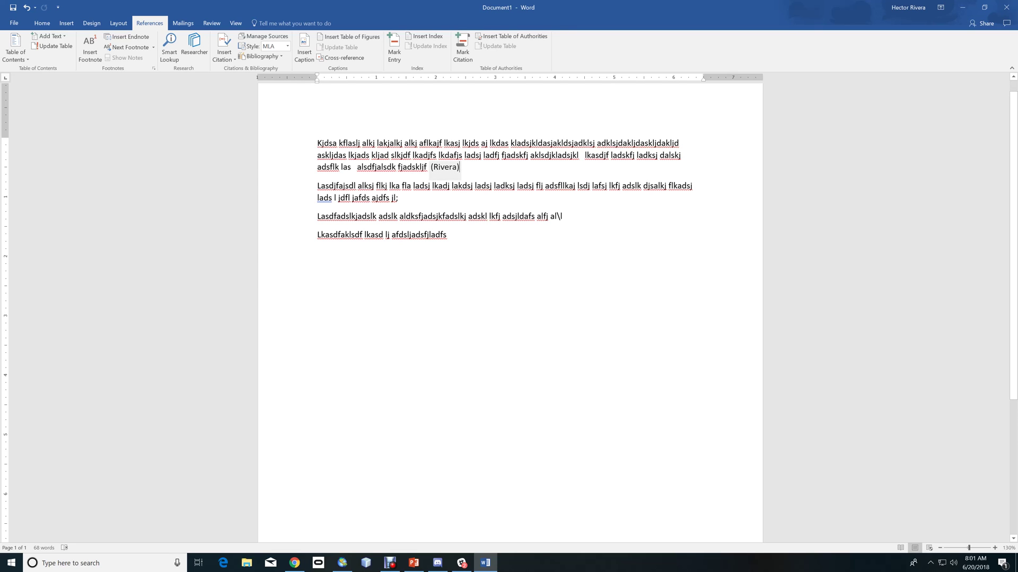
left_click(459, 167)
left_click(229, 55)
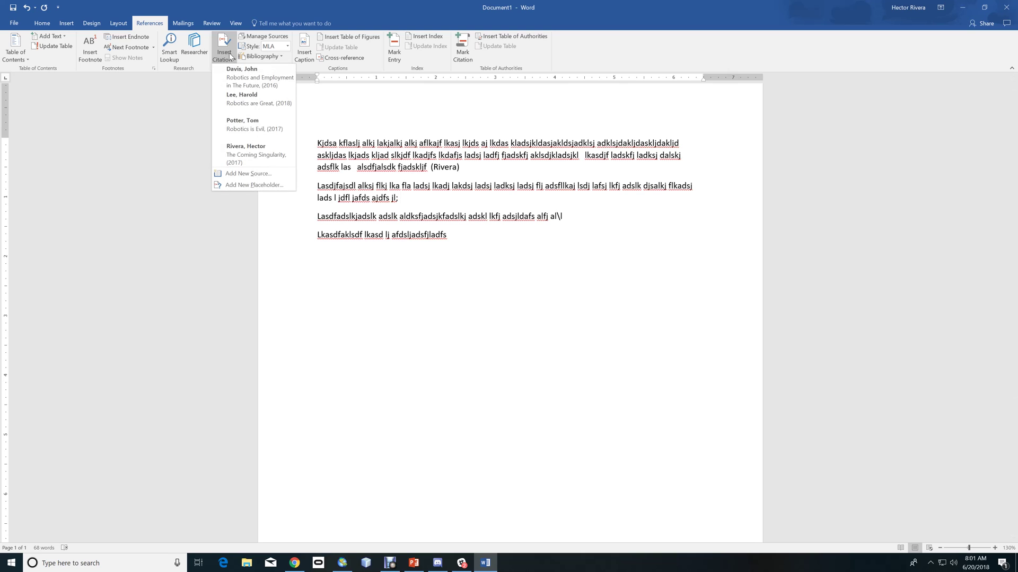
left_click(240, 118)
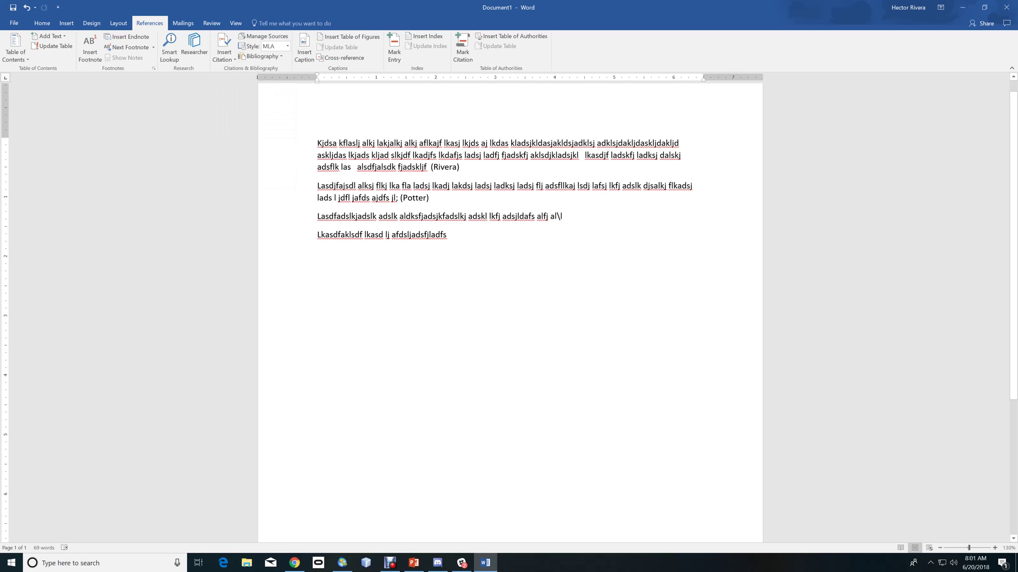
Step: Insert a citation for "Robotics are Great" at the end of the last paragraph
left_click(448, 235)
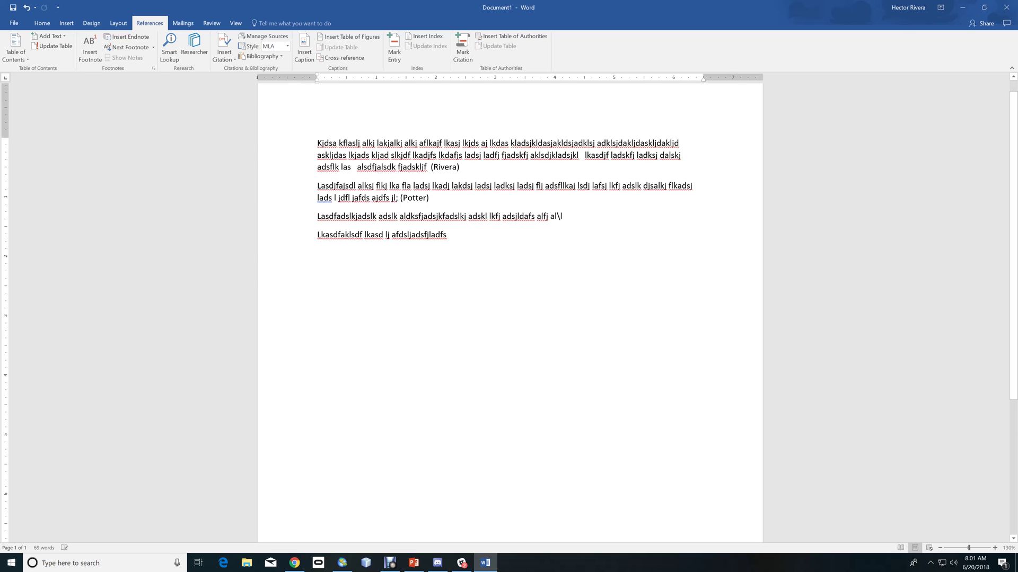
left_click(234, 59)
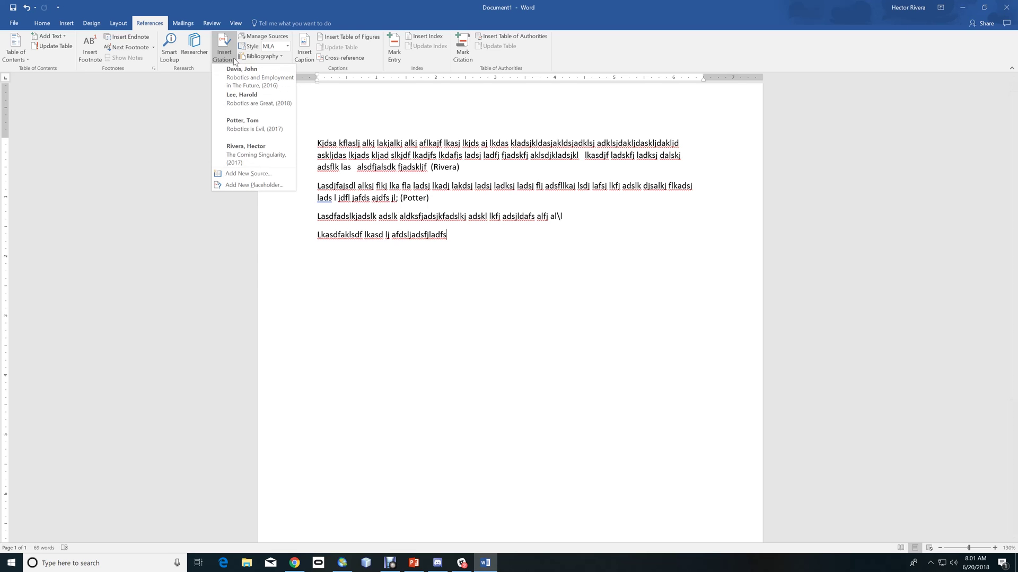
left_click(243, 98)
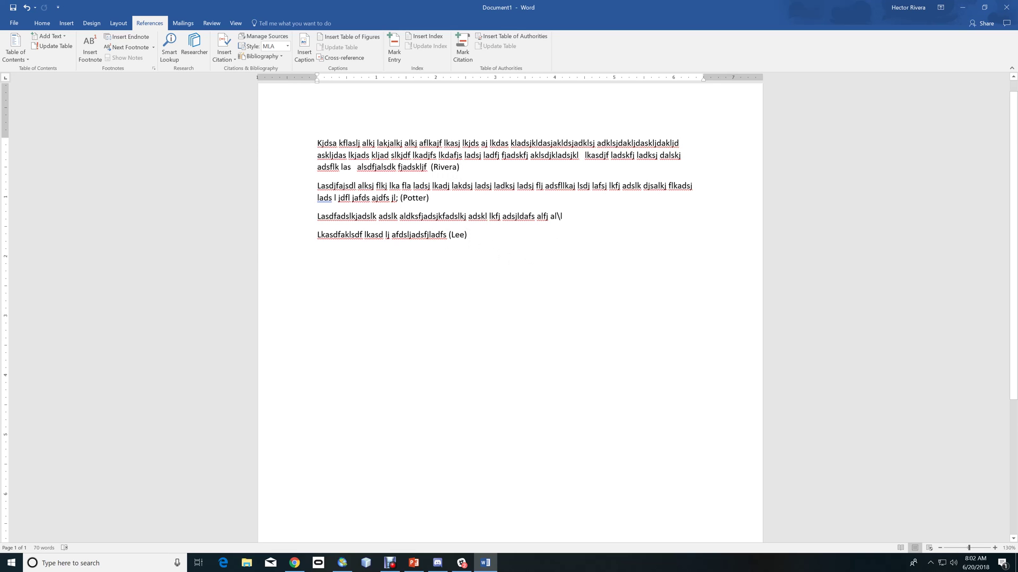
Step: Delete the uncited source "Robotics and Employment in The Future" from the document's current source list and close the Source Manager
left_click(263, 36)
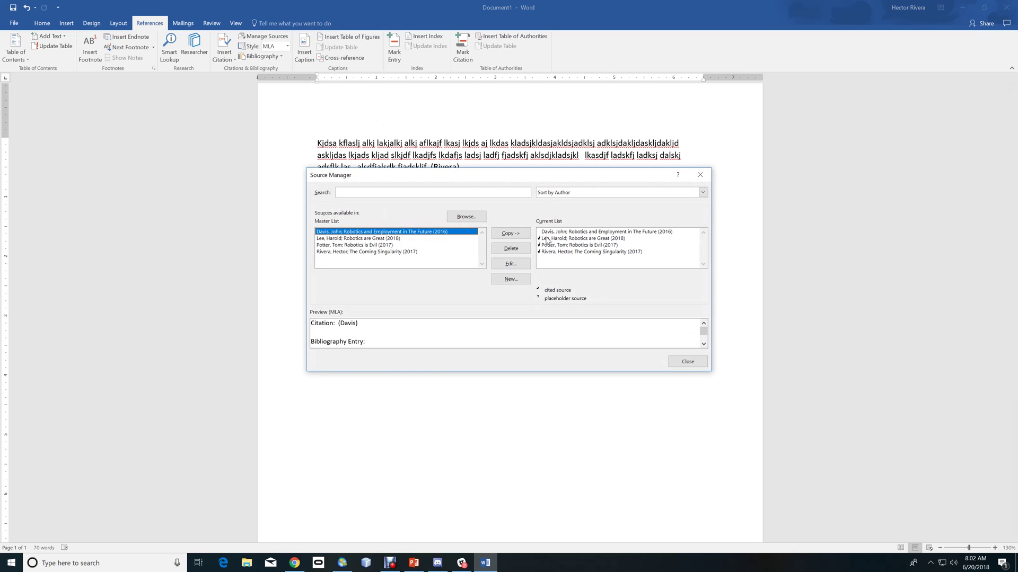
left_click(574, 232)
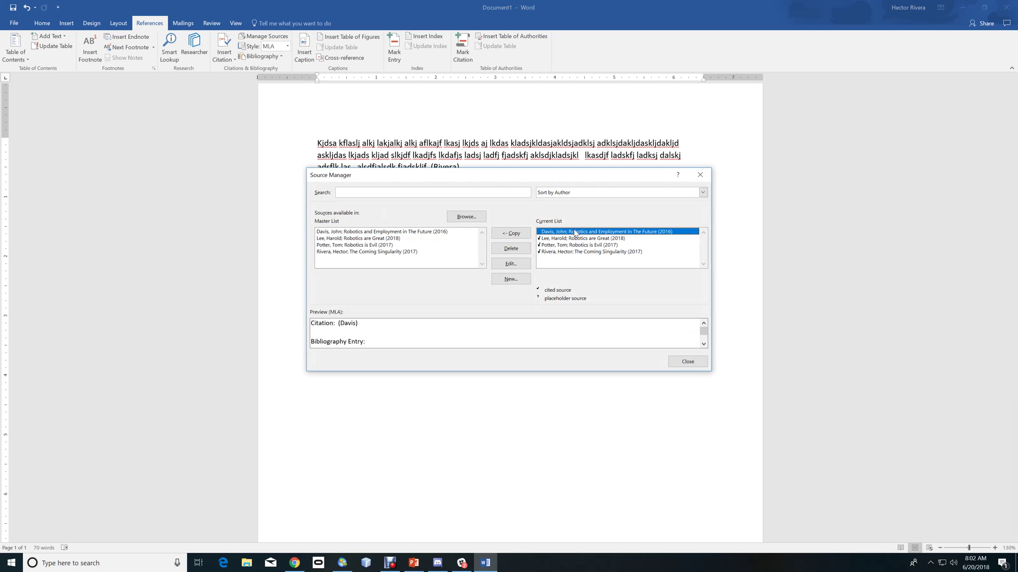
left_click(508, 249)
left_click(687, 362)
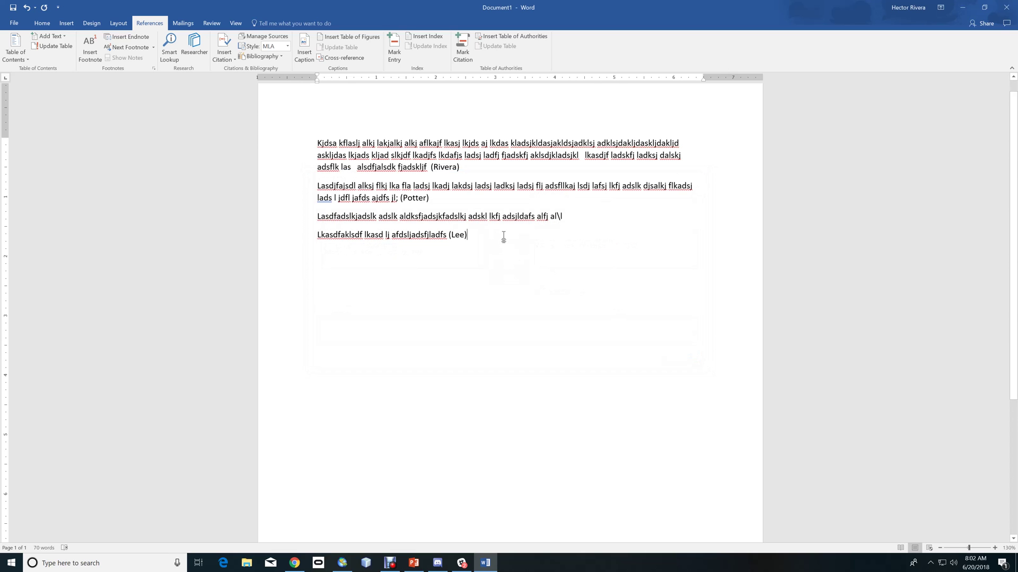
Step: Dismiss the Facebook notification and insert a page break after the last paragraph
scroll(493, 246, "down", 2)
scroll(493, 246, "up", 1)
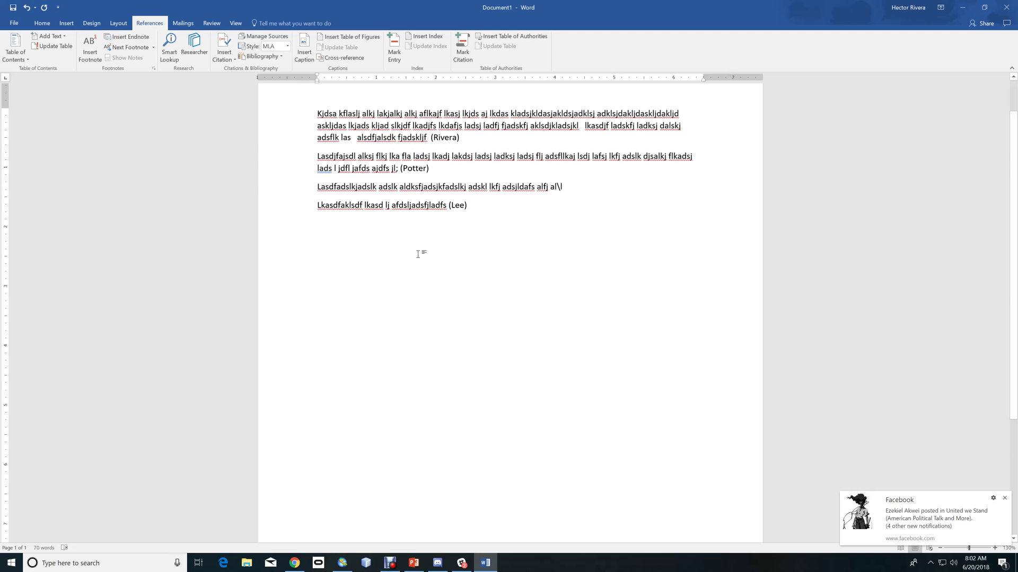
left_click(1004, 498)
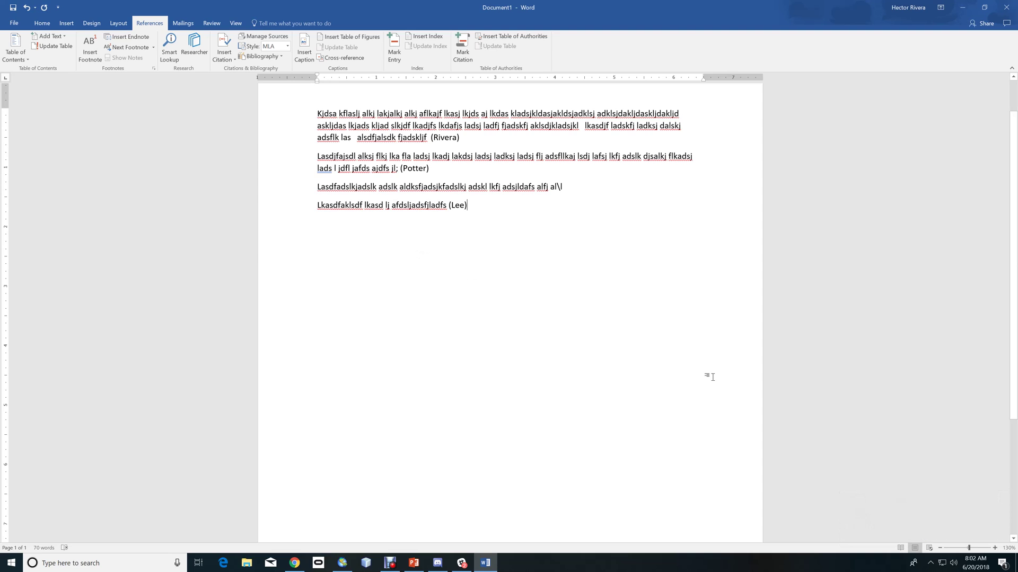
left_click(67, 23)
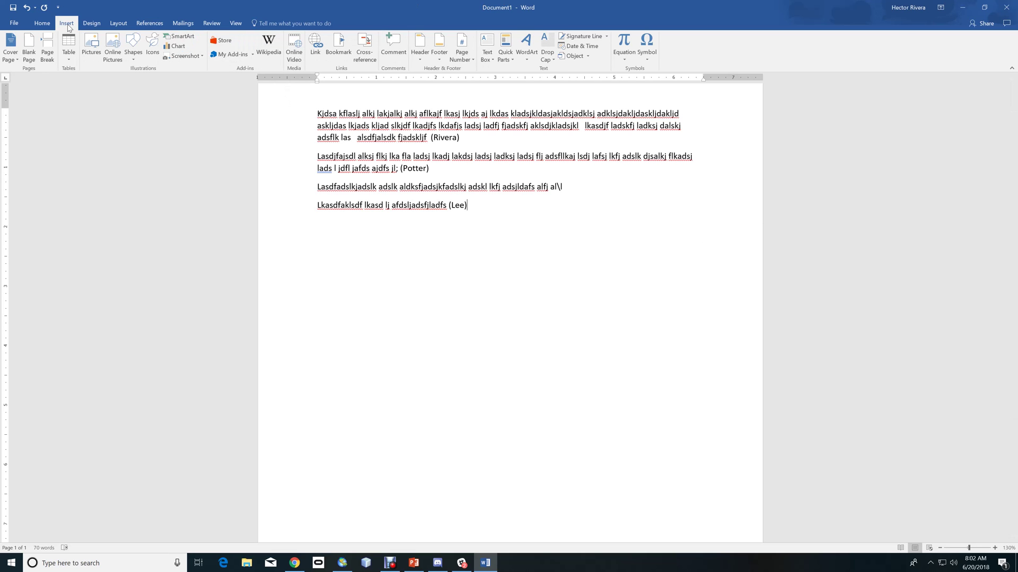
left_click(46, 51)
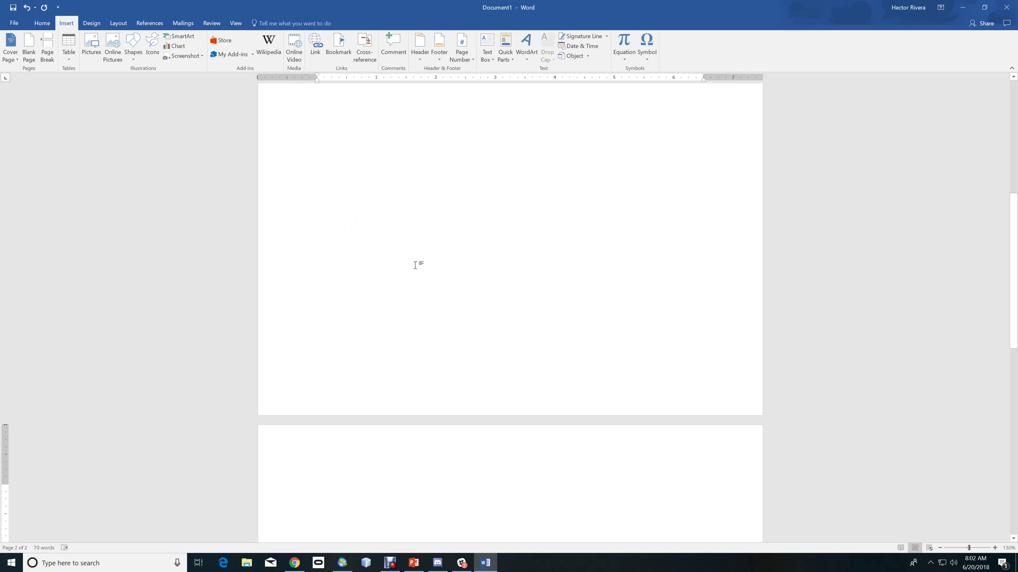
Step: Insert the built-in Works Cited bibliography on the new page
left_click(143, 22)
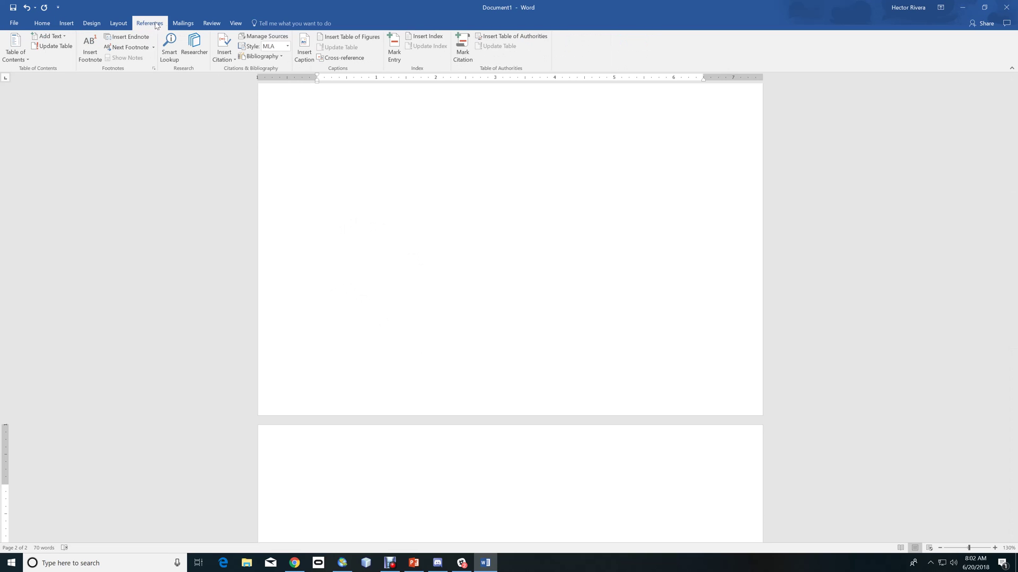
left_click(281, 56)
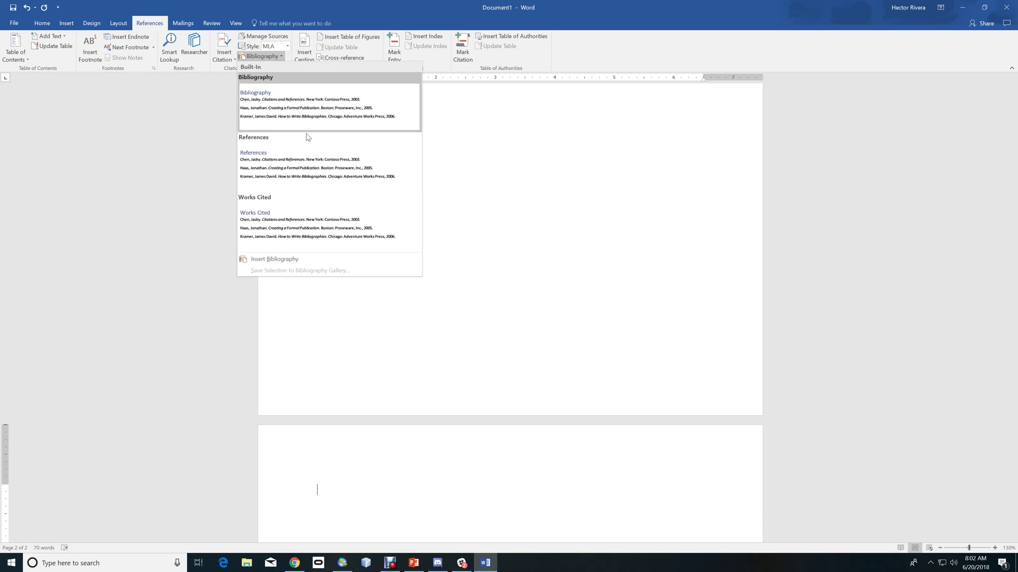
left_click(318, 220)
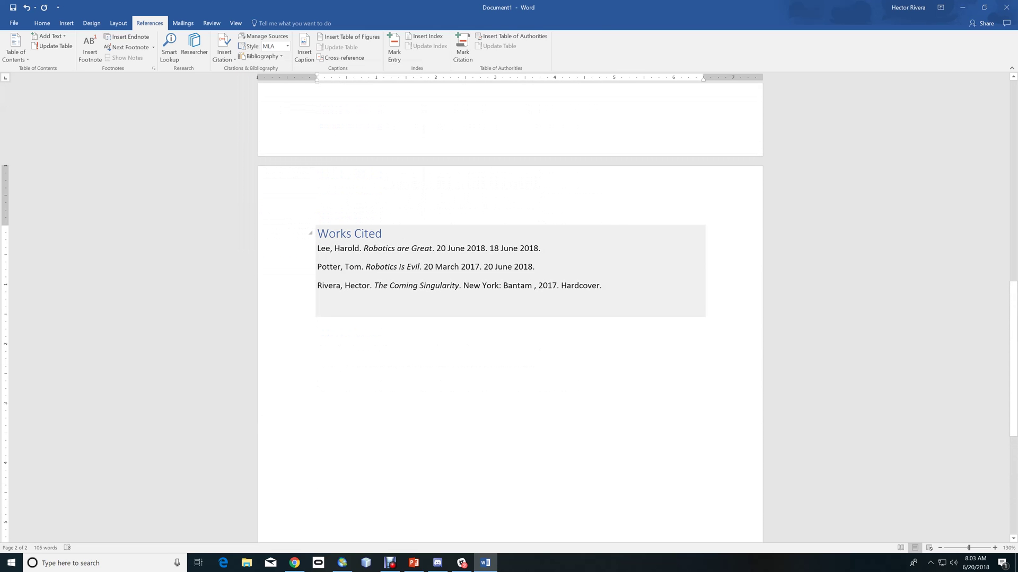
Step: Set the "Works Cited" heading's font color to Automatic and center the heading
triple_click(371, 233)
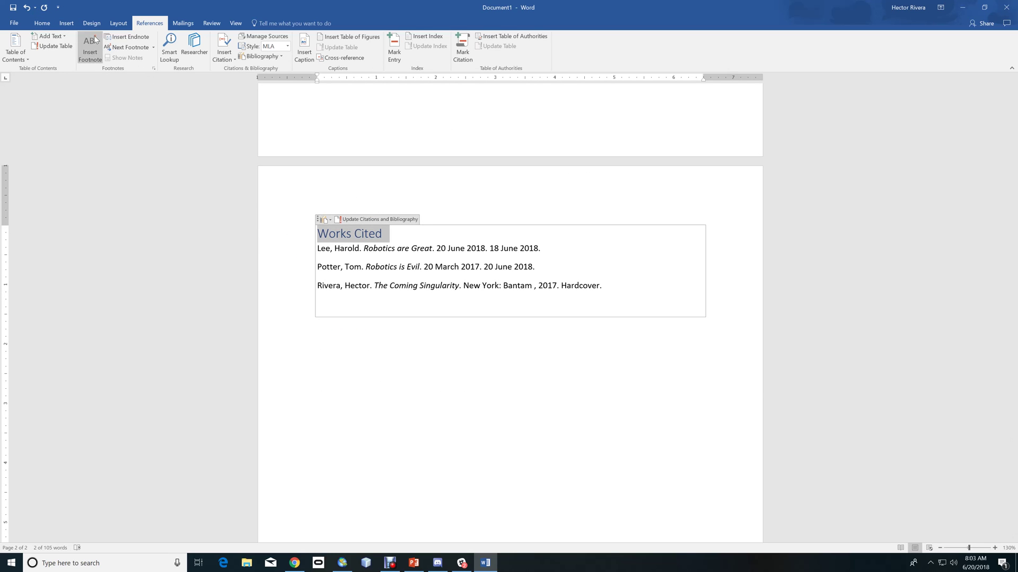
left_click(44, 23)
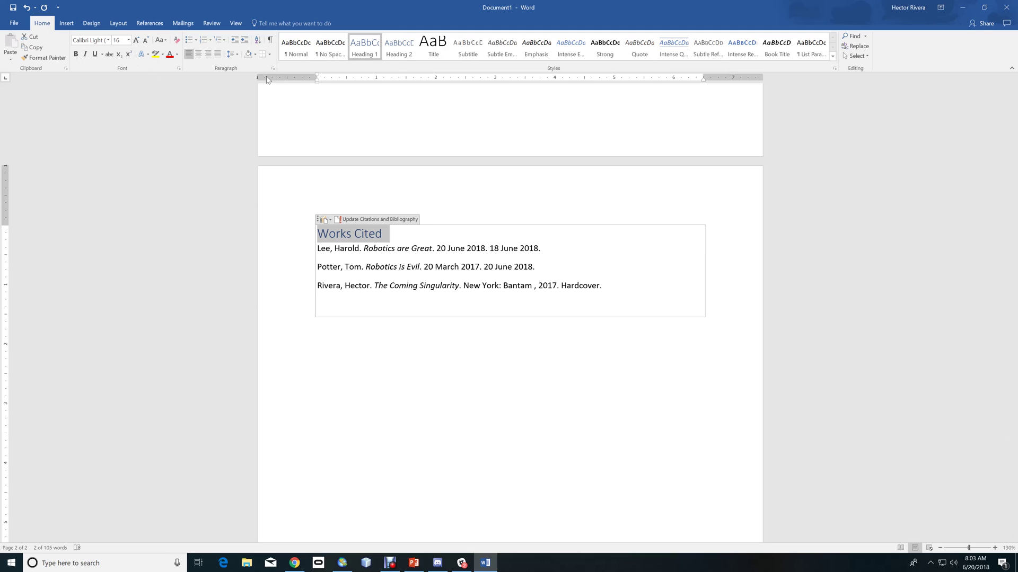
left_click(177, 55)
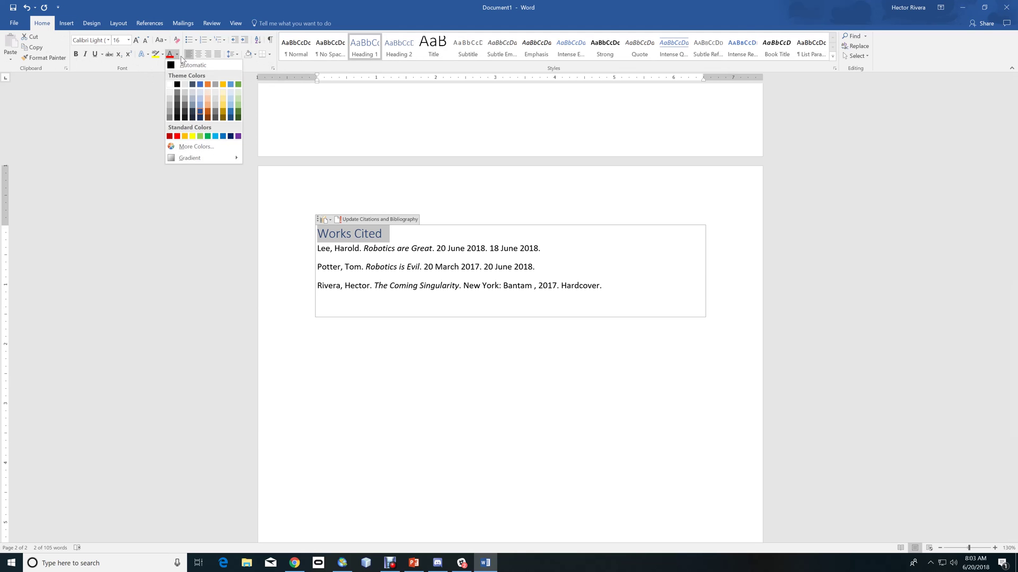
left_click(185, 64)
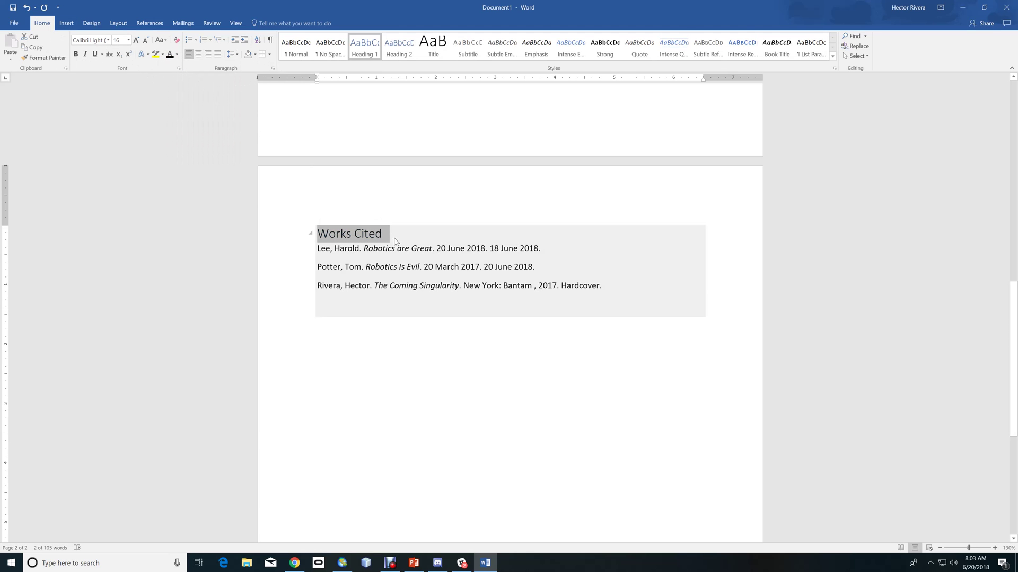
left_click(390, 234)
left_click_drag(389, 234, 317, 234)
left_click(199, 55)
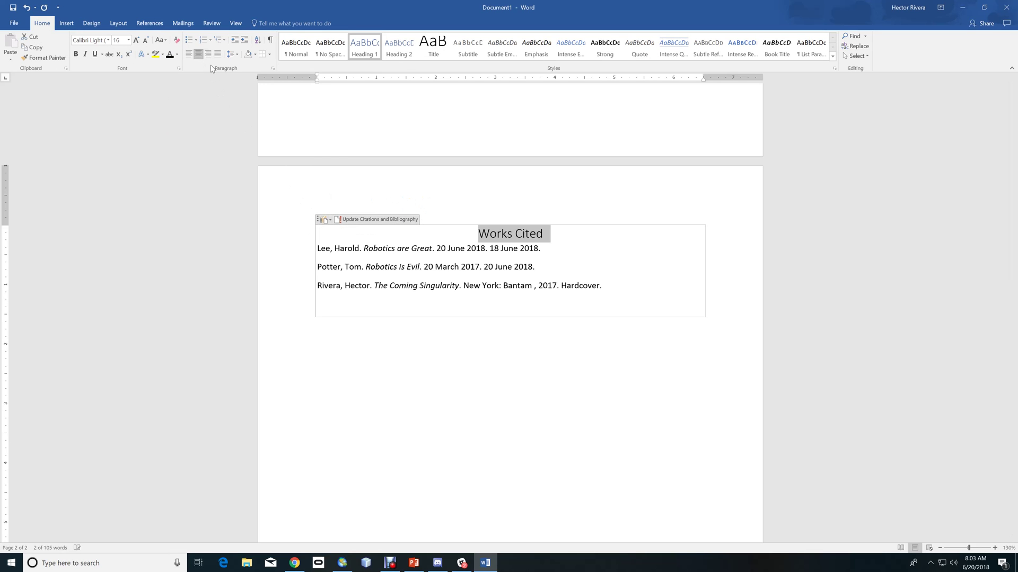
Step: Add a blank line between the "Works Cited" heading and the first entry
left_click(572, 236)
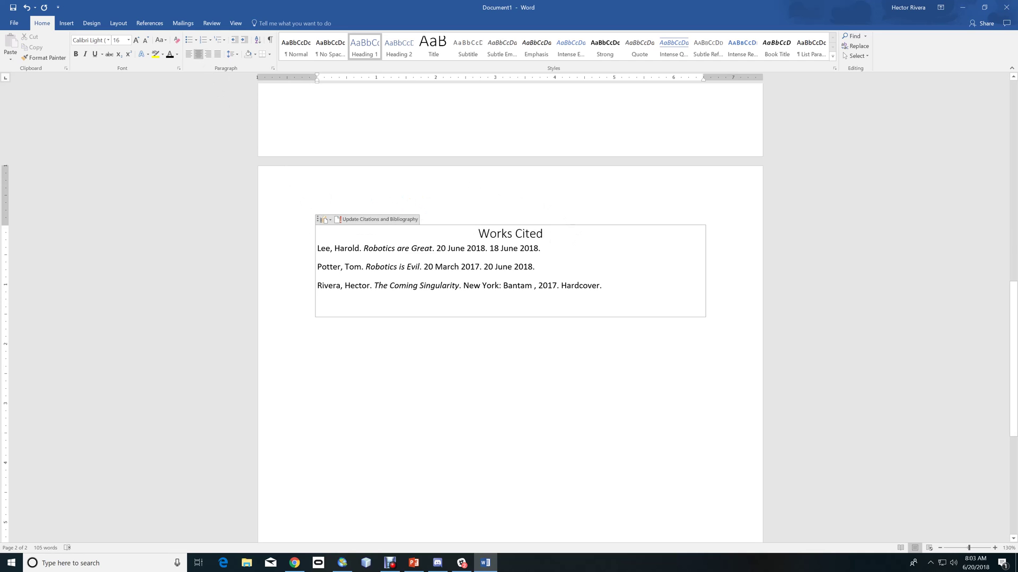
key("Return")
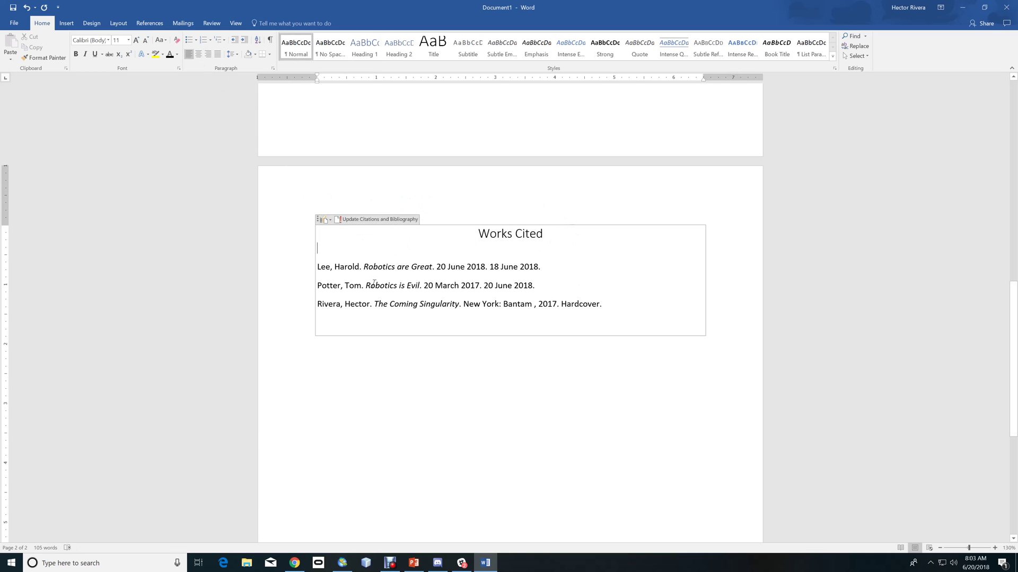
left_click(460, 416)
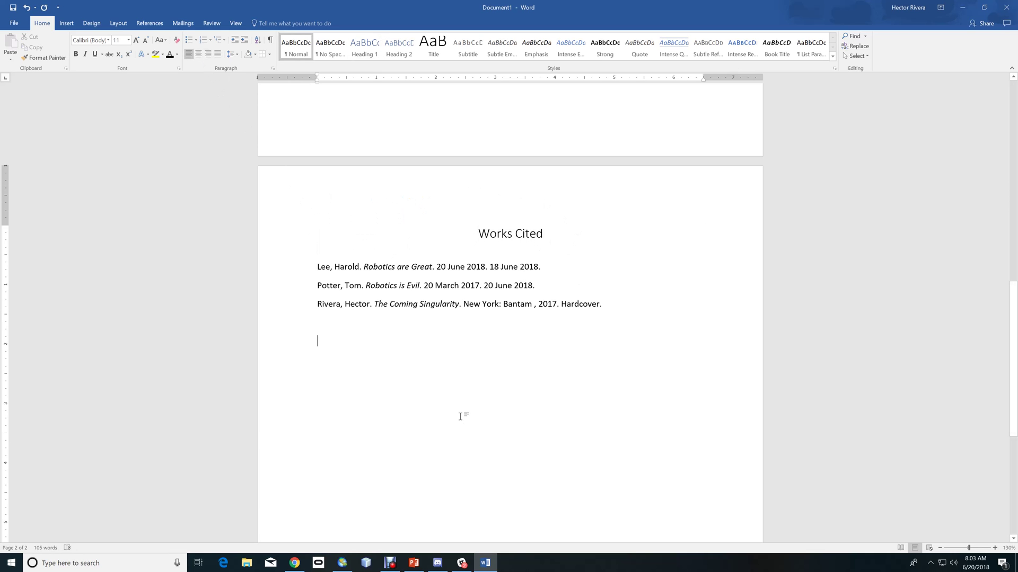